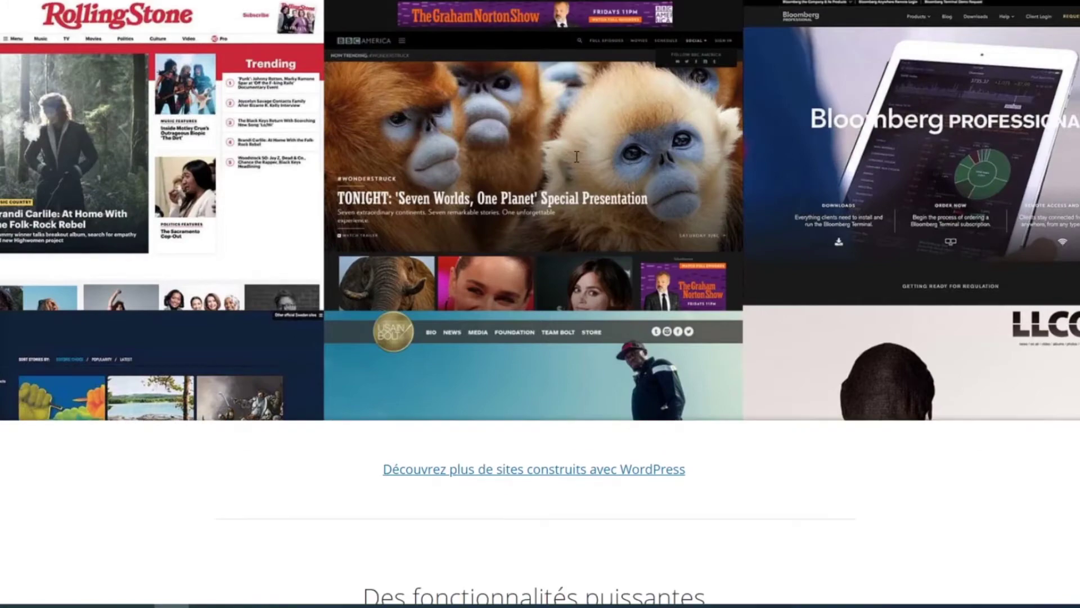
scroll(576, 157, down, 8)
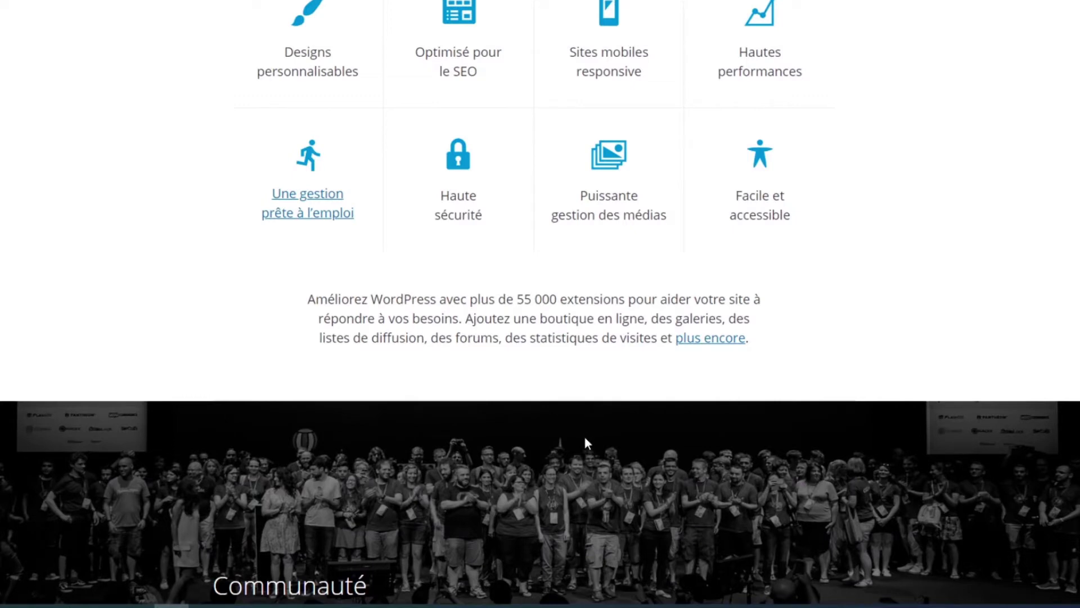
scroll(669, 461, up, 6)
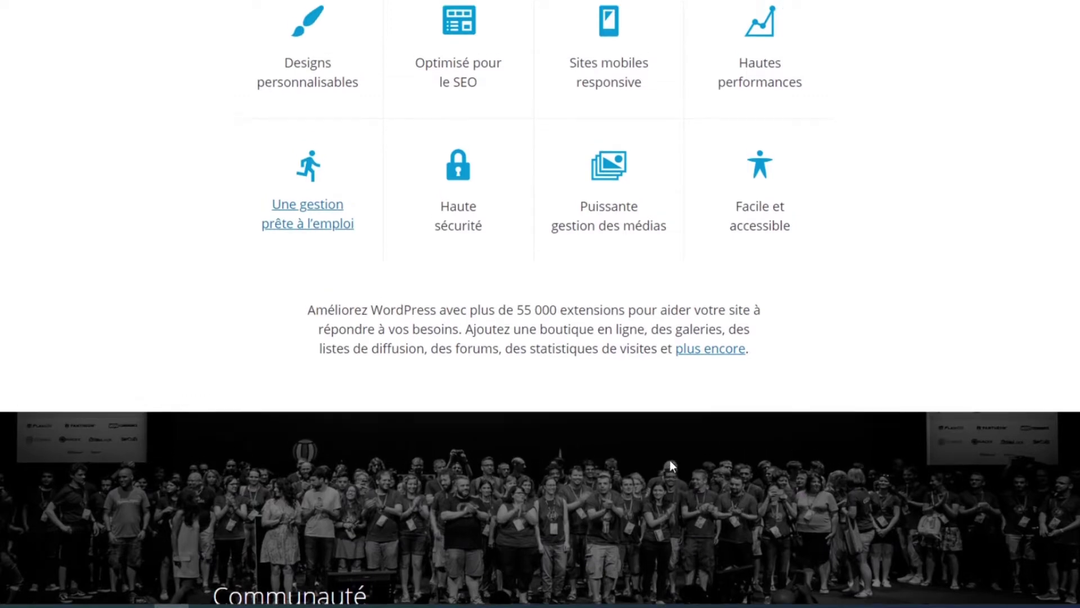
scroll(672, 465, up, 7)
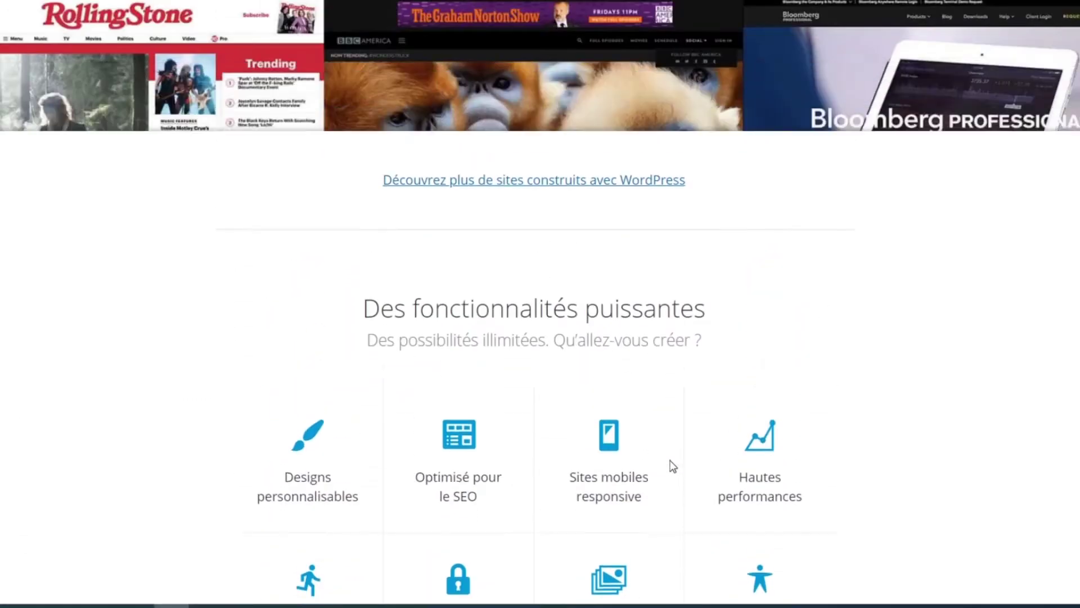
scroll(668, 457, up, 3)
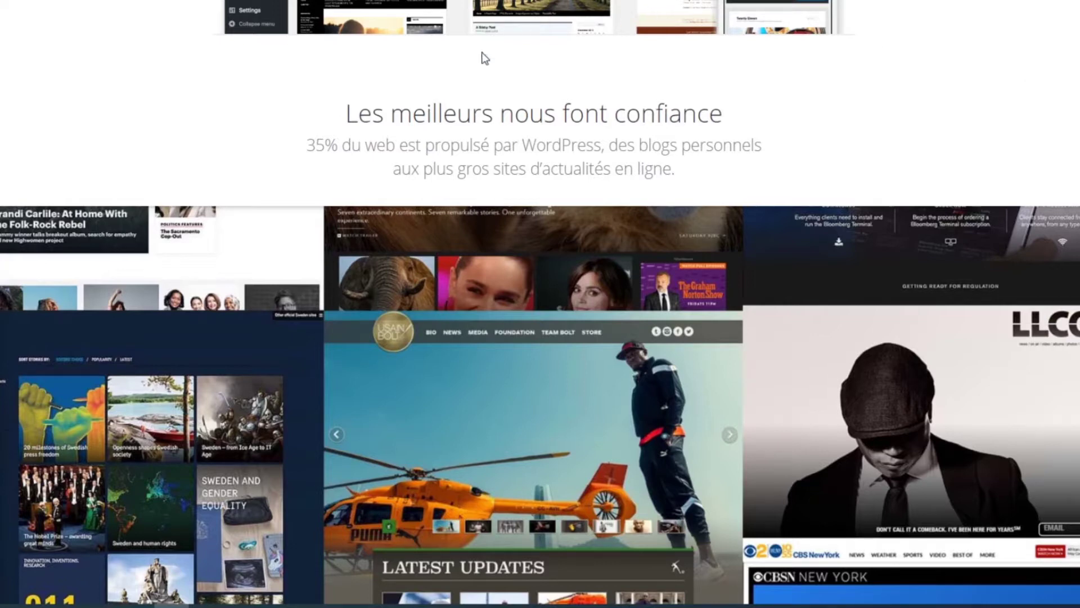
scroll(530, 175, down, 3)
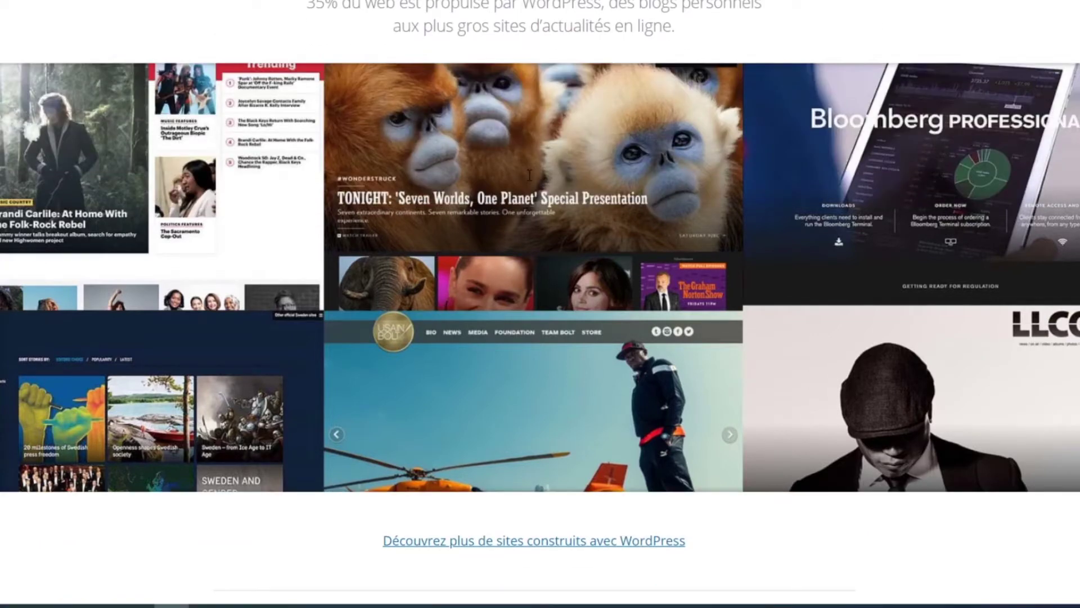
scroll(530, 175, up, 3)
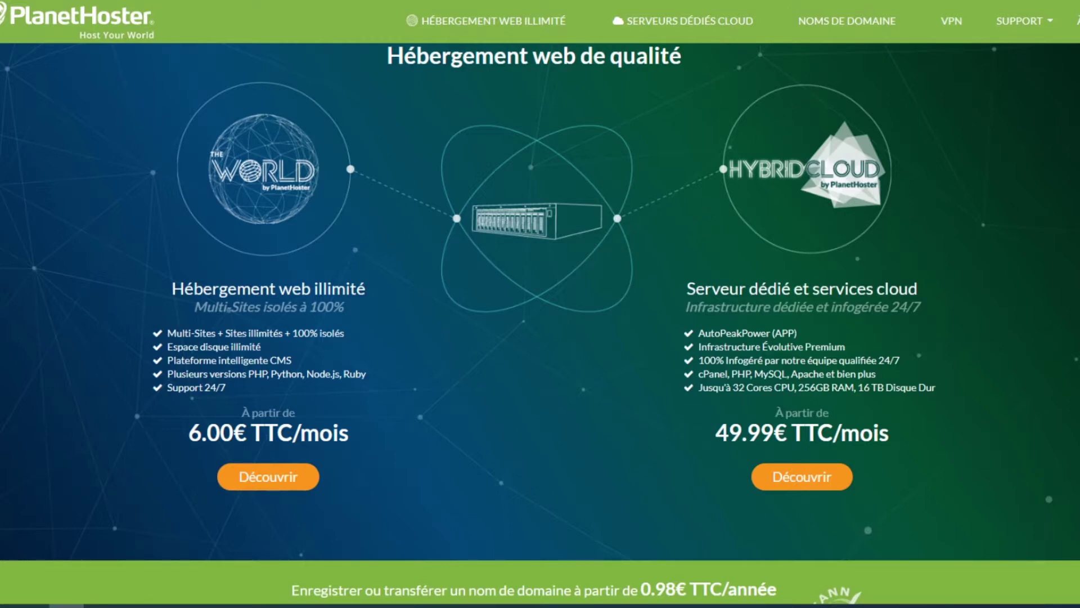
- Open a new browser tab showing the Google start page
key(ctrl+t)
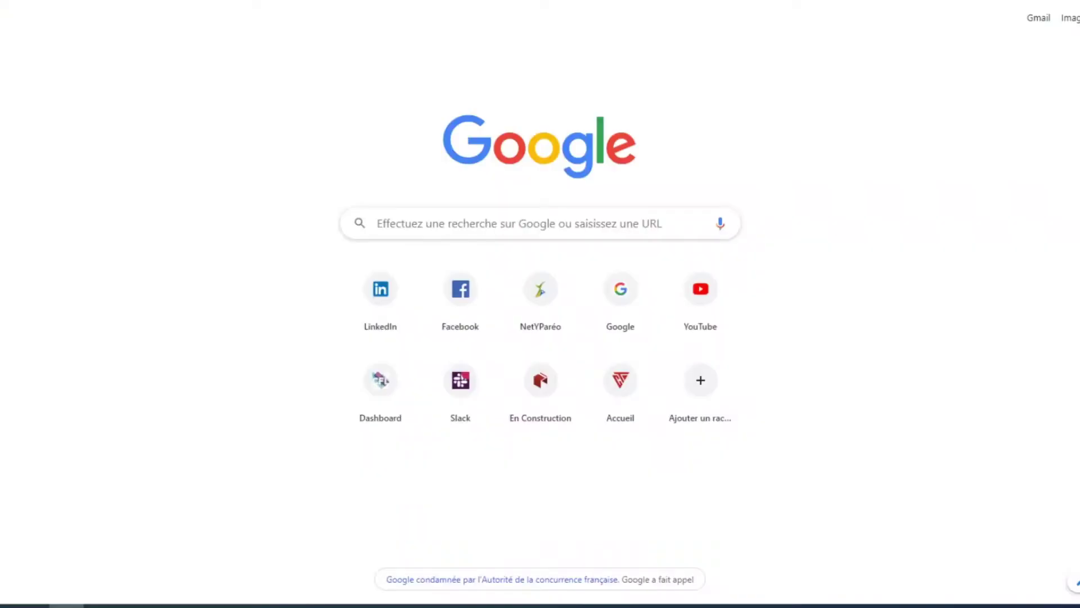
- Search Google for 'planethoster world lite' and open the 'World Lite - Hébergement Gratuit' result
click(530, 222)
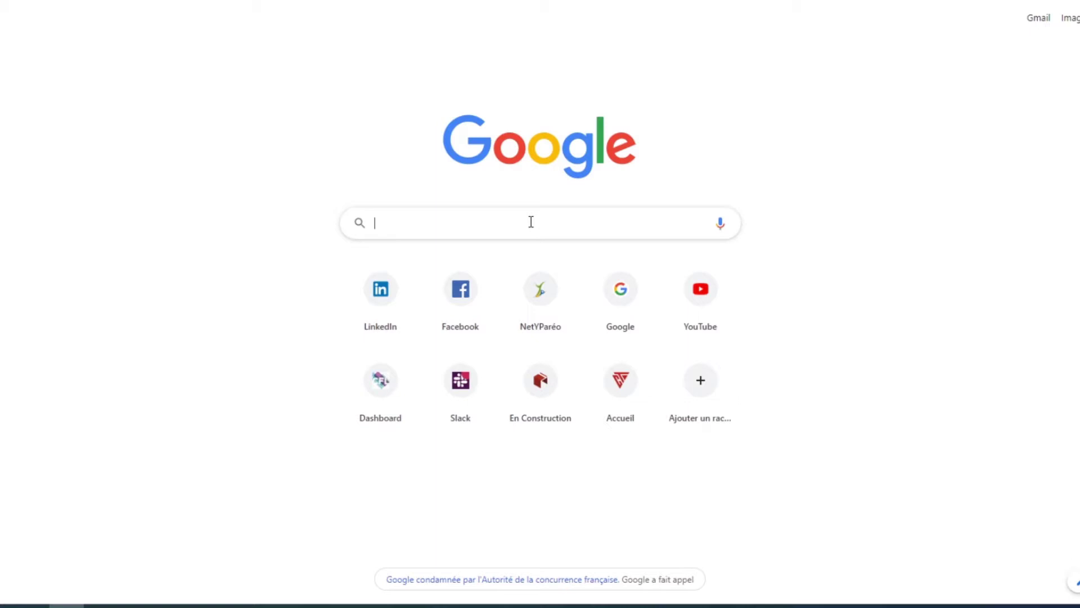
text(p)
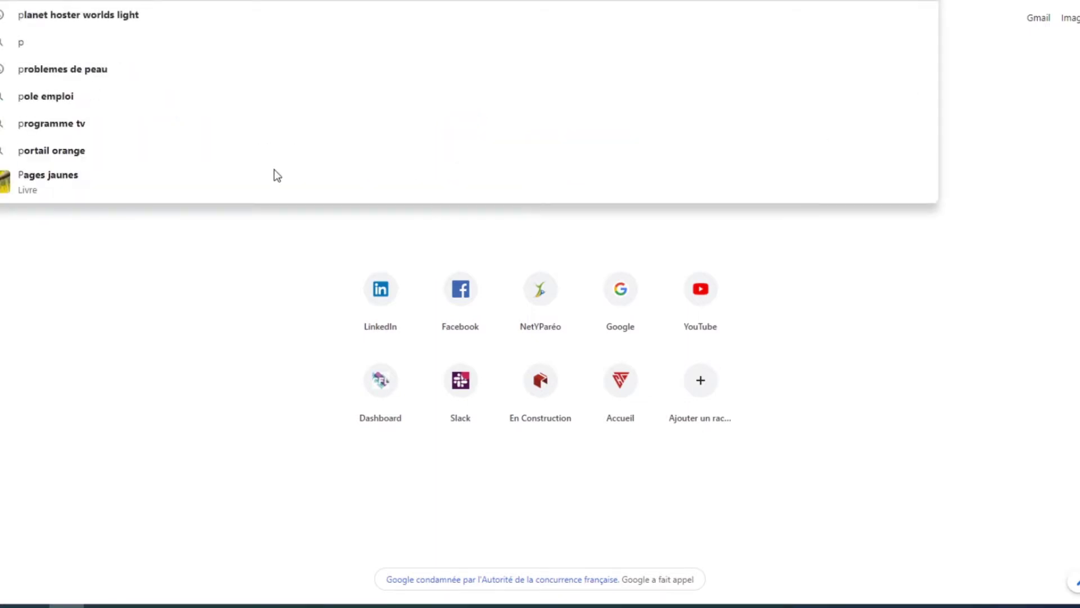
text(lanethoster world lite)
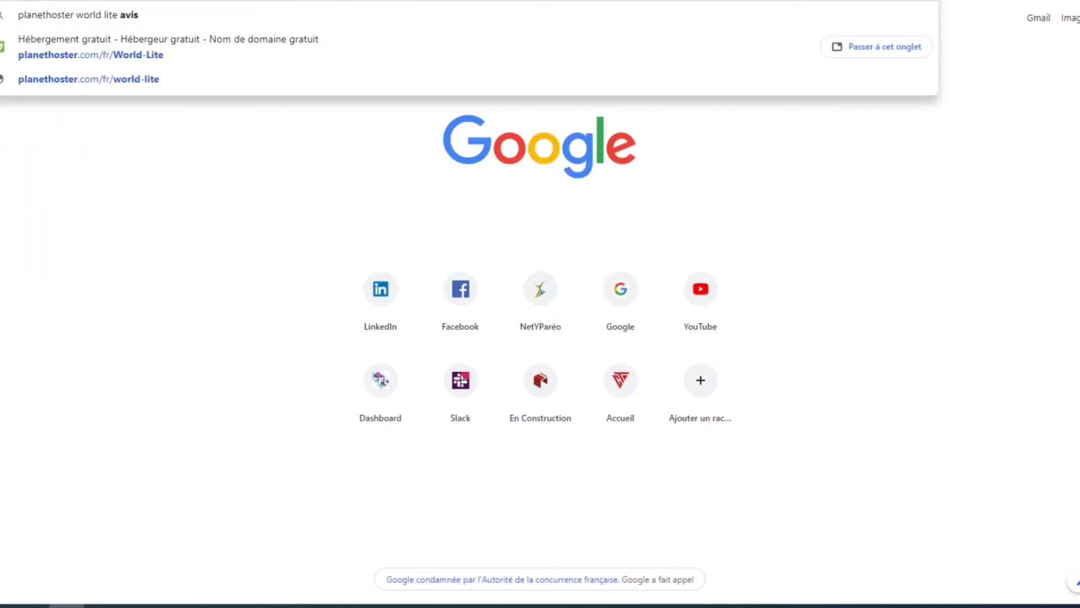
key(Return)
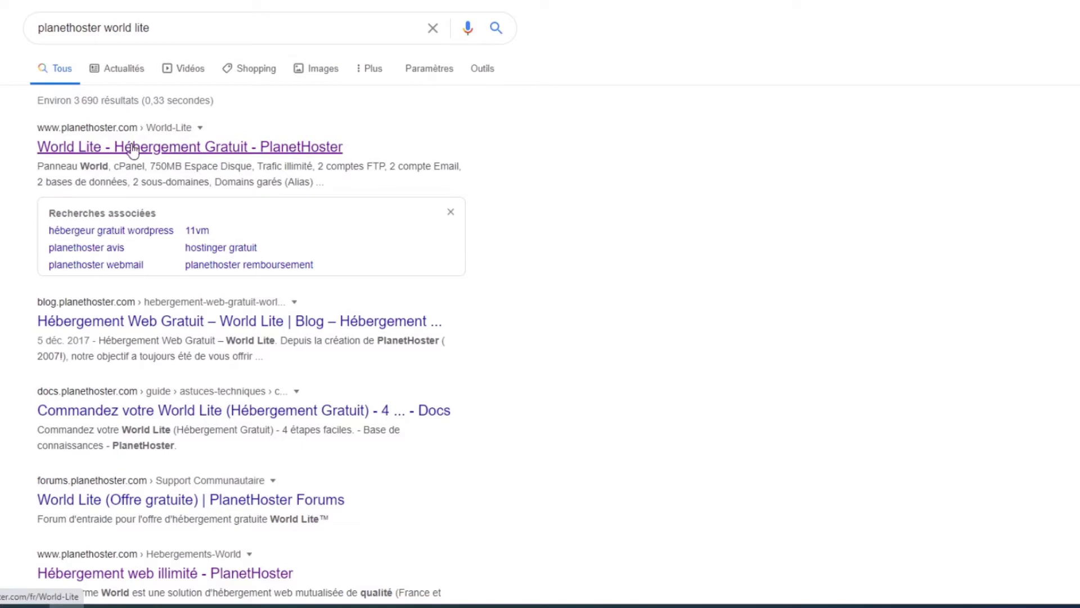
click(200, 148)
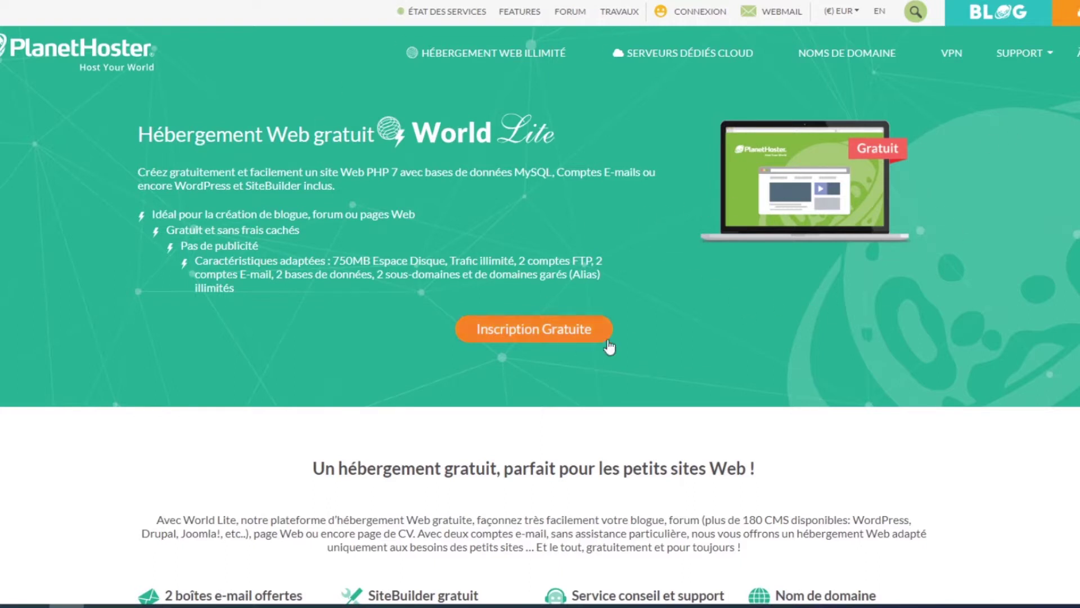
- Start the free World Lite sign-up and choose the France (Paris) datacenter
click(546, 330)
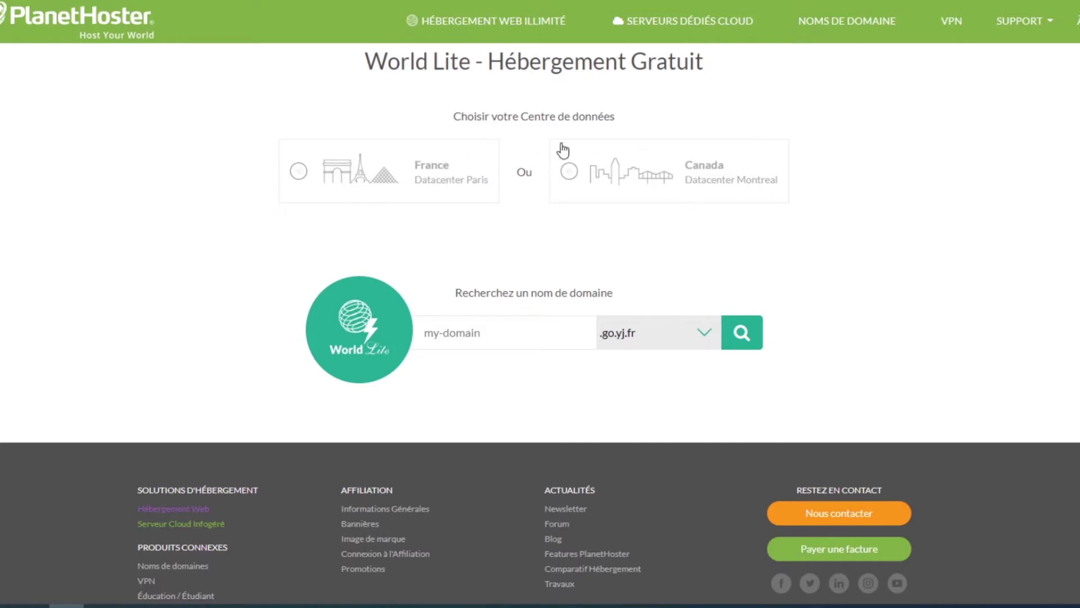
click(437, 169)
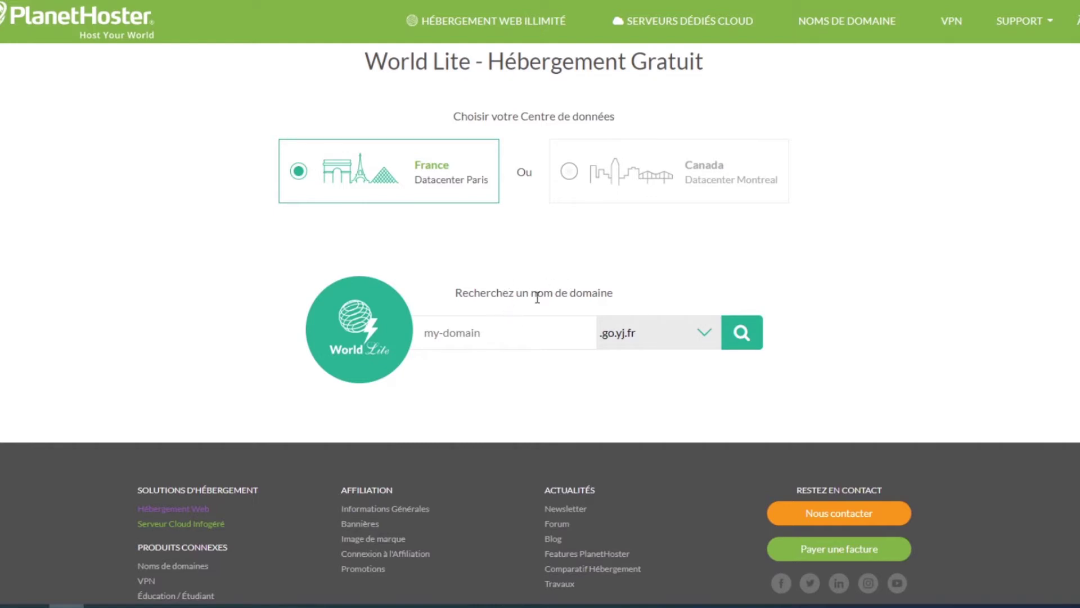
click(504, 329)
- Search for the domain 'ressourcesdefle' with the .go.yj.fr extension kept
text(ressourcesdefle)
click(676, 333)
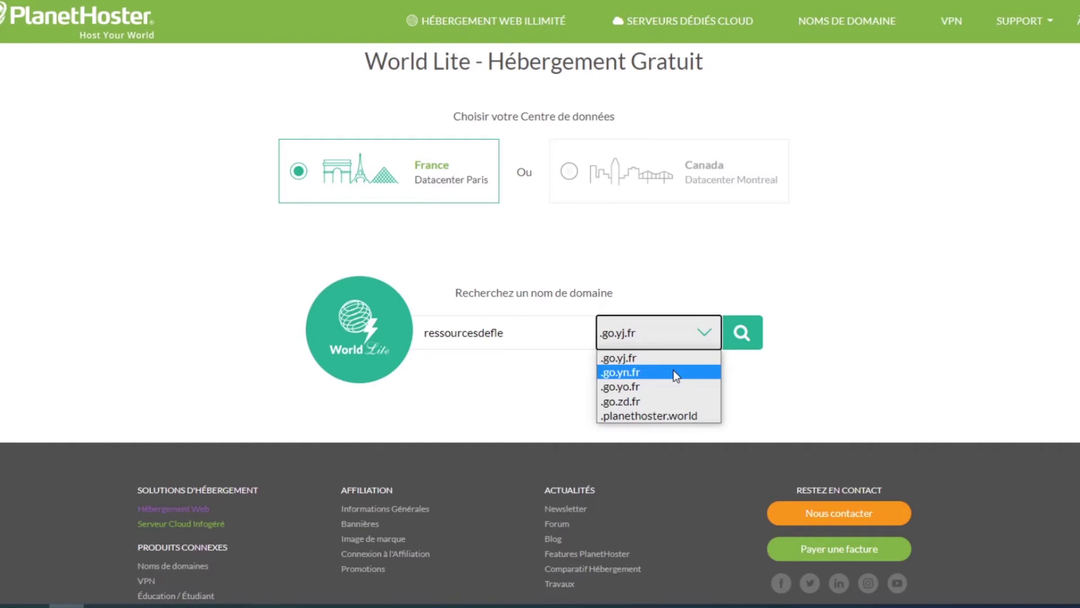
click(696, 290)
click(648, 346)
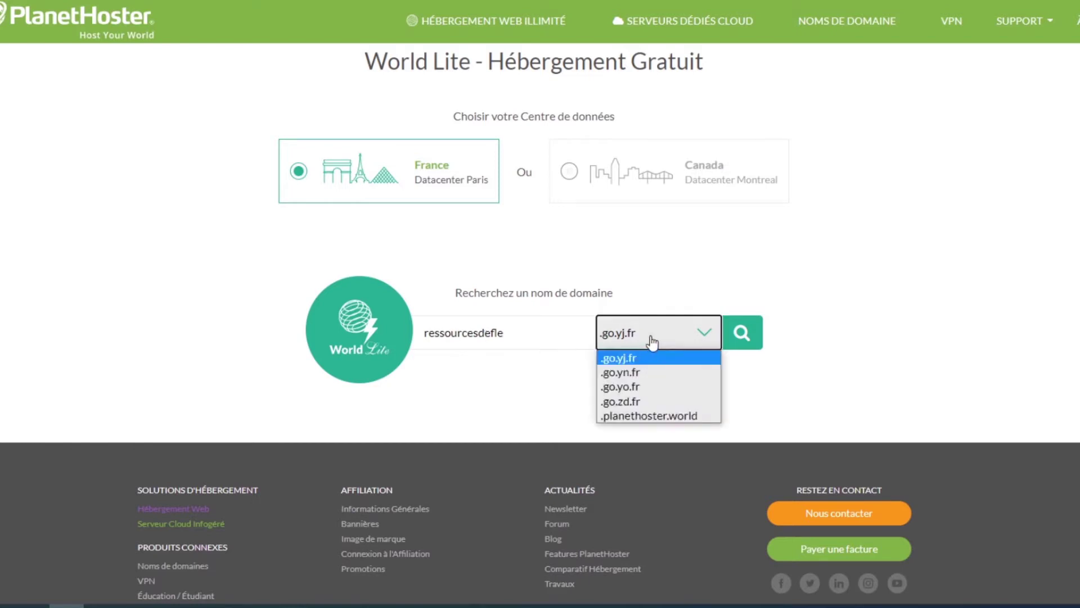
click(776, 336)
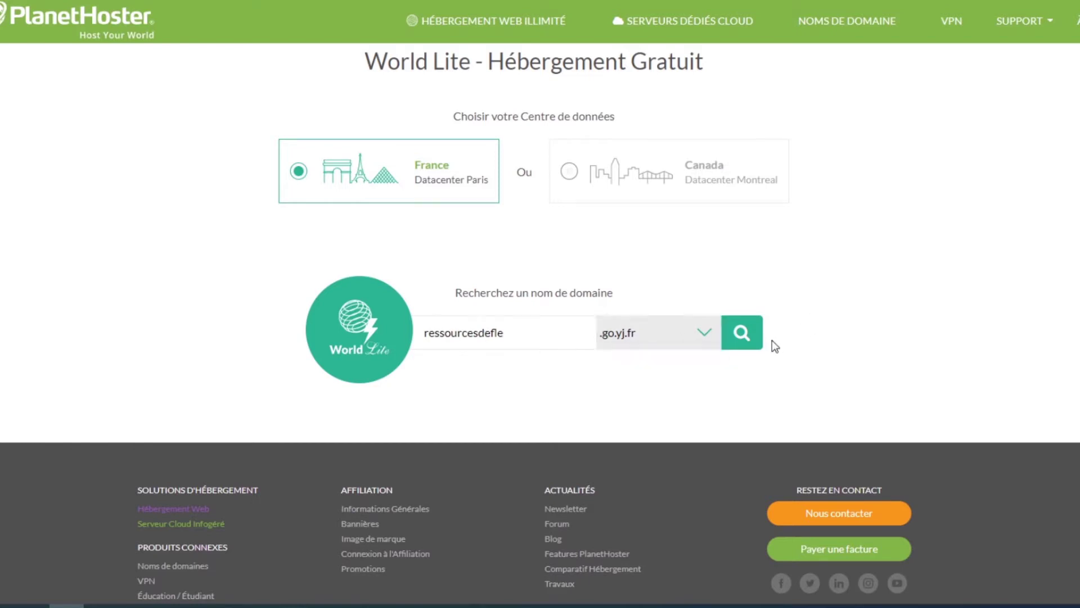
click(744, 336)
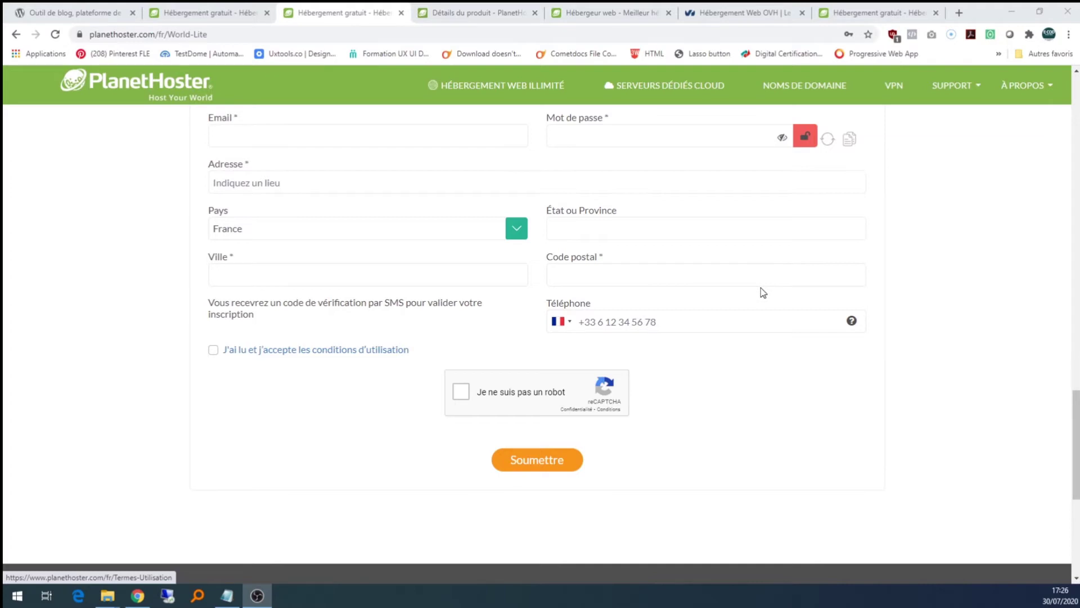
- Switch to the 'Détails du produit' tab for the active World Lite service in France - Paris
click(457, 17)
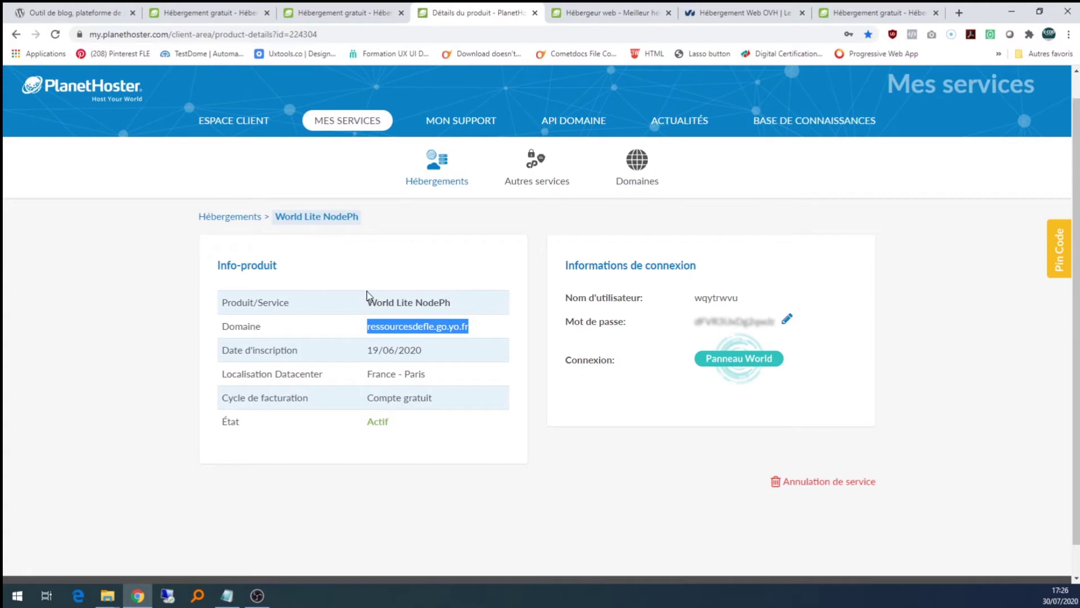
- Launch the Panneau World control panel for ressourcesdefle.go.yo.fr from its product details
drag(357, 323, 477, 333)
click(494, 331)
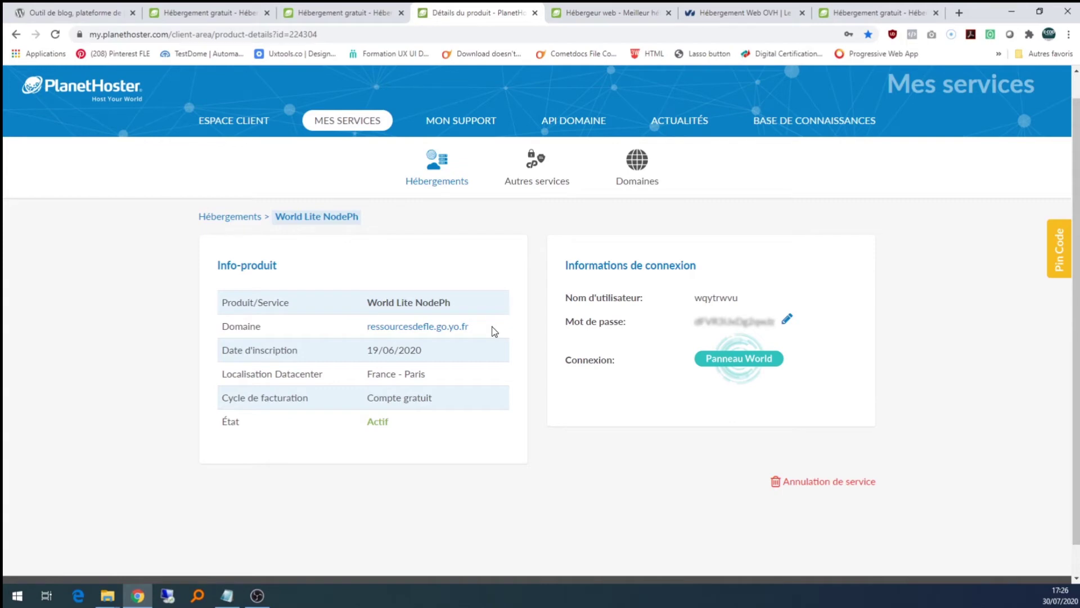
drag(477, 330, 364, 336)
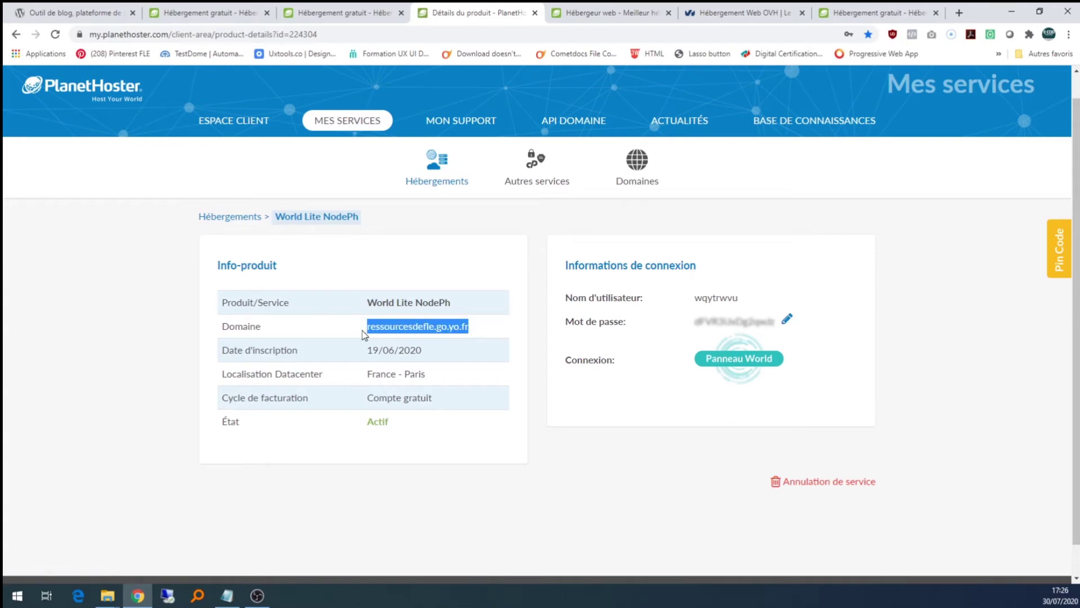
click(499, 327)
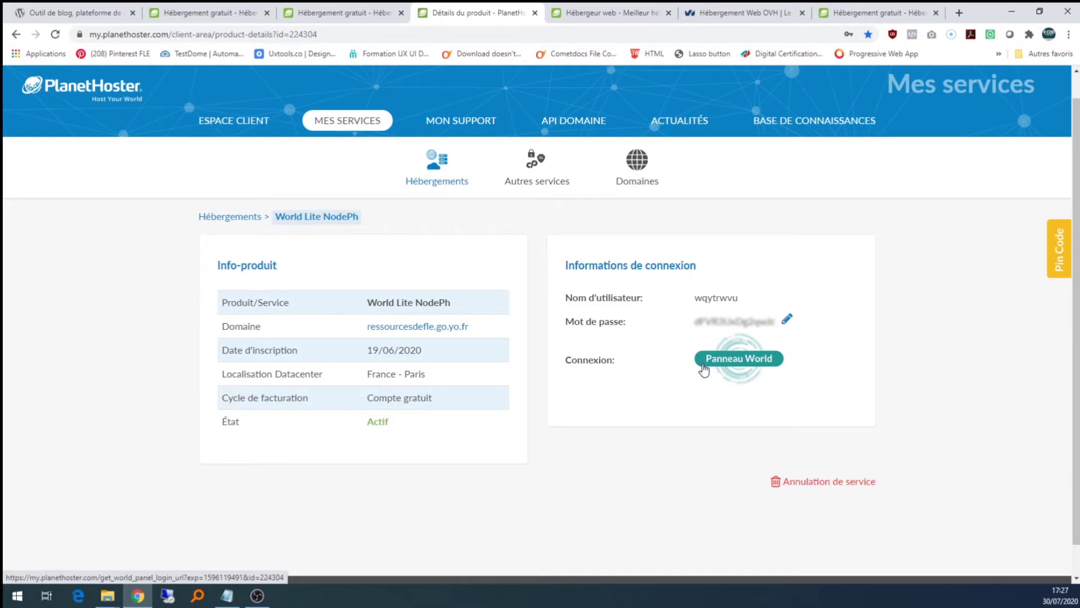
click(734, 365)
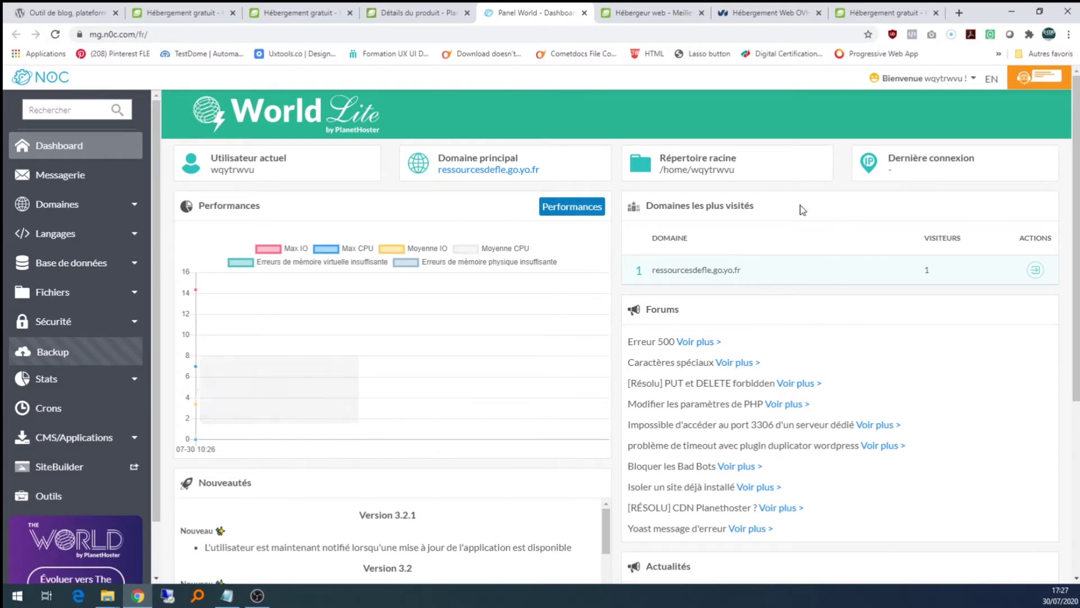
- Expand CMS/Applications in the N0C dashboard sidebar to see the CMS installers
key(alt+Tab)
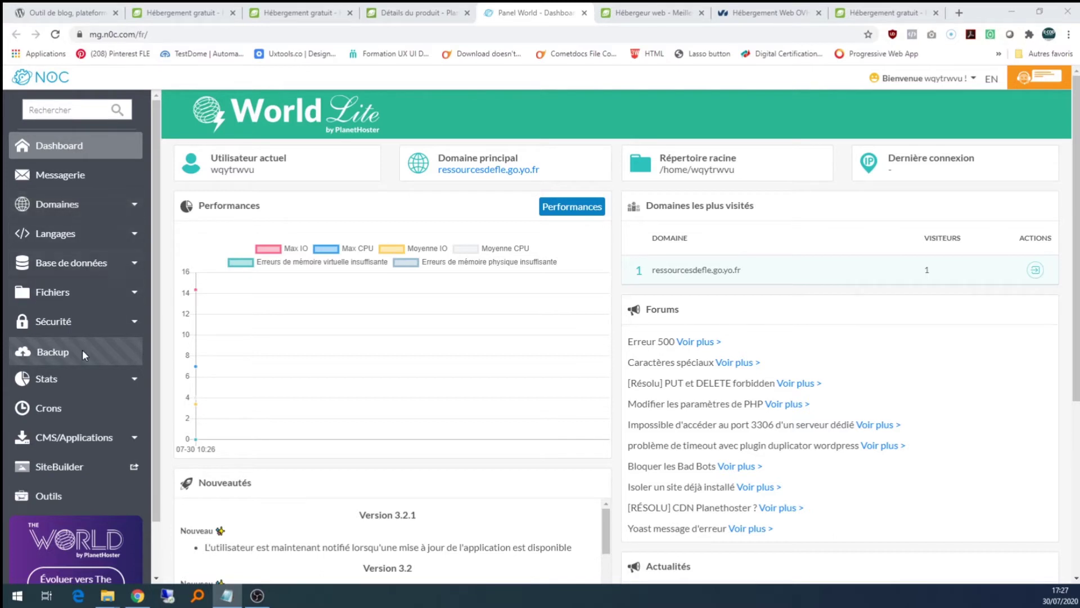
click(113, 442)
scroll(90, 433, down, 1)
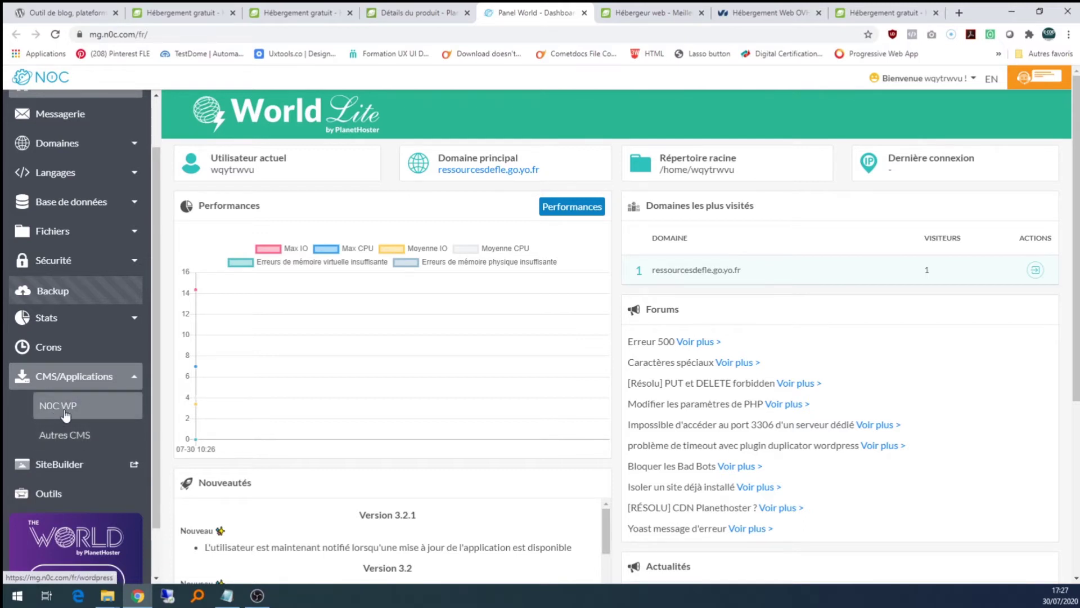
- Open N0C WP to list the WordPress site ressourcesdefle.go.yo.fr, version 5.4.2
click(88, 415)
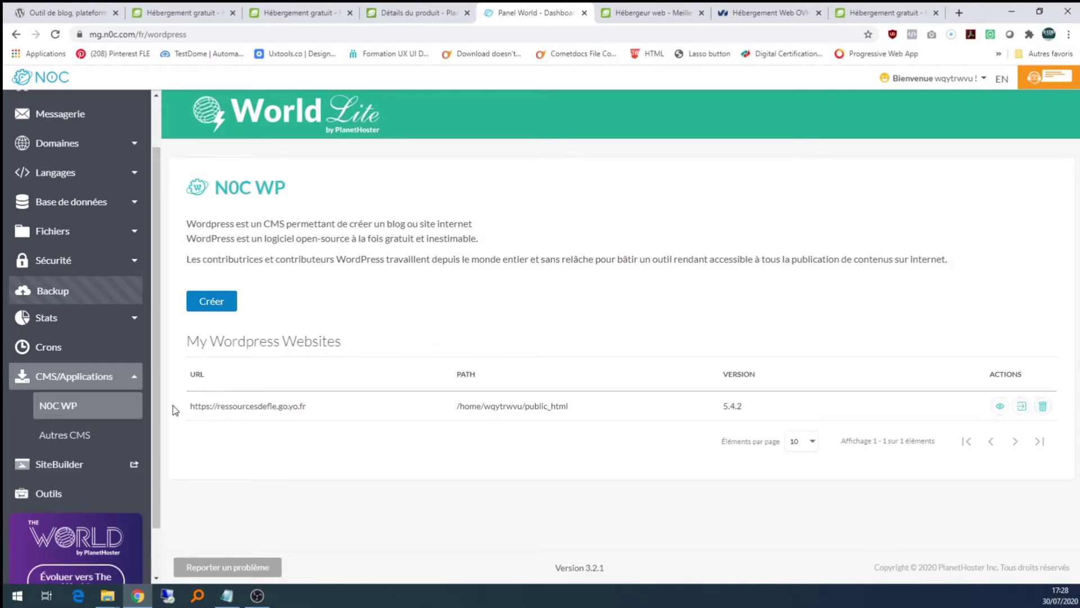
- Open the new WordPress form and enter the admin username and password
click(219, 314)
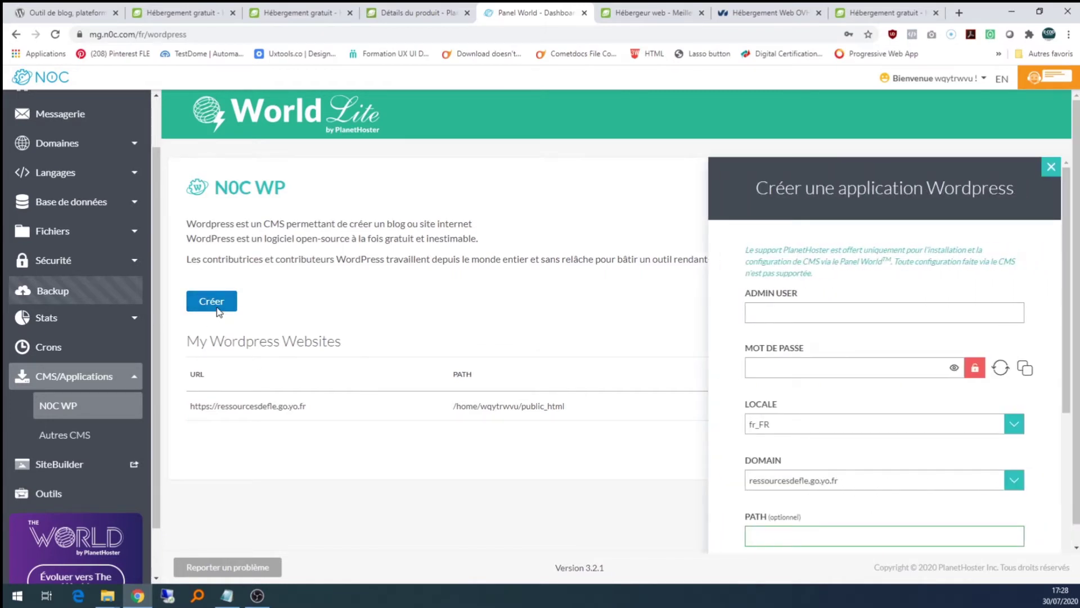
scroll(619, 234, down, 1)
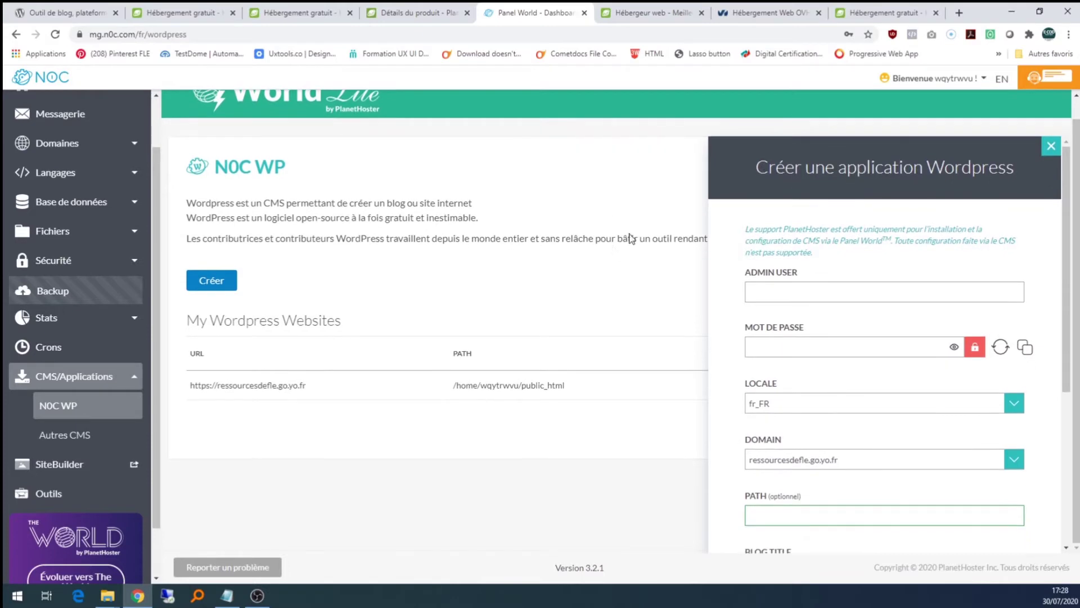
scroll(756, 234, down, 1)
scroll(756, 234, up, 1)
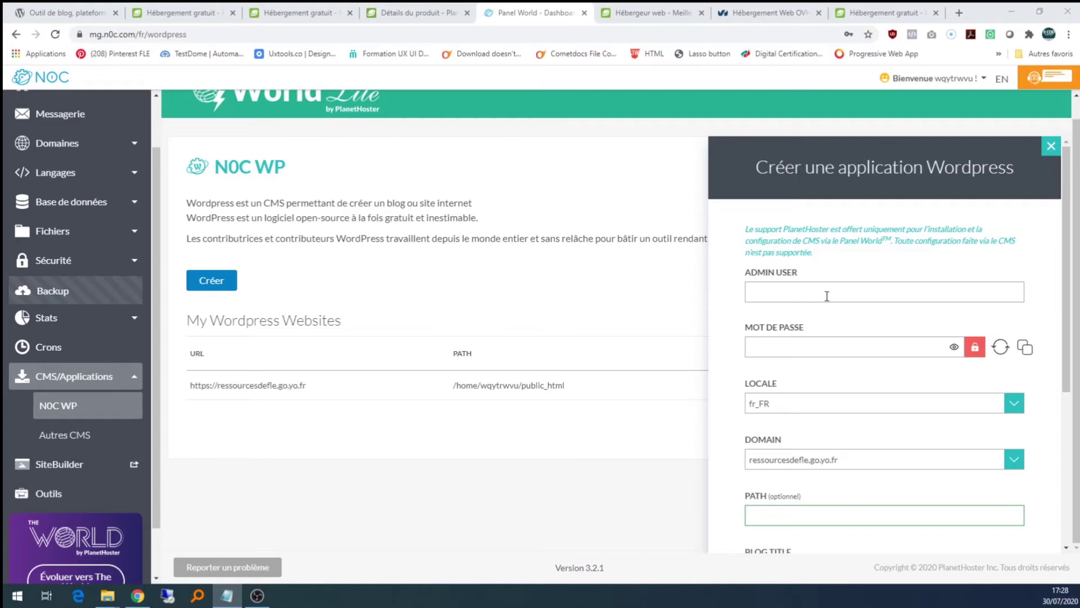
click(827, 296)
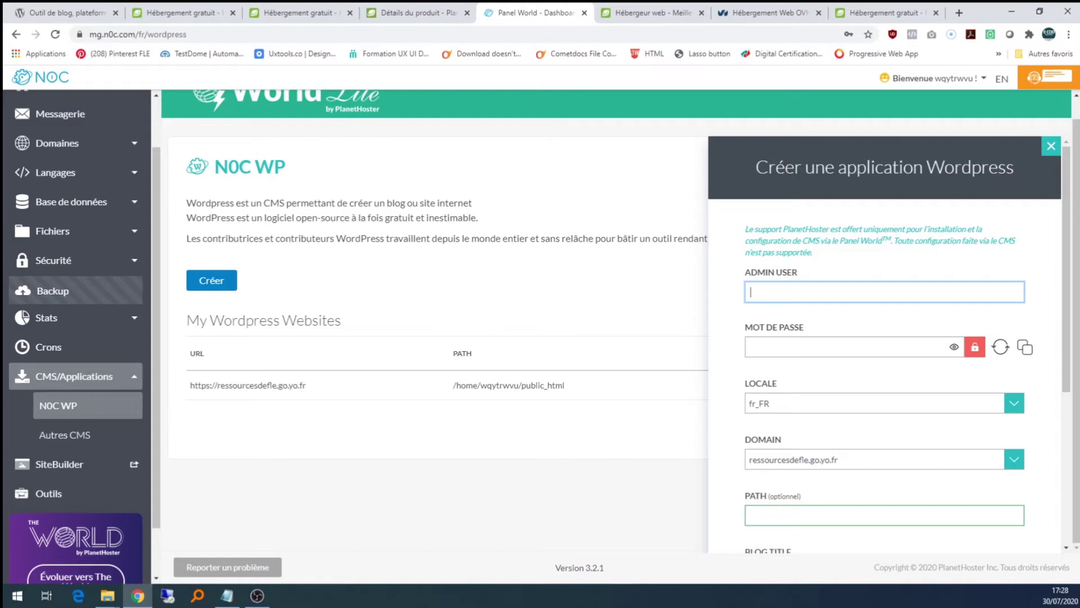
key(alt+Tab)
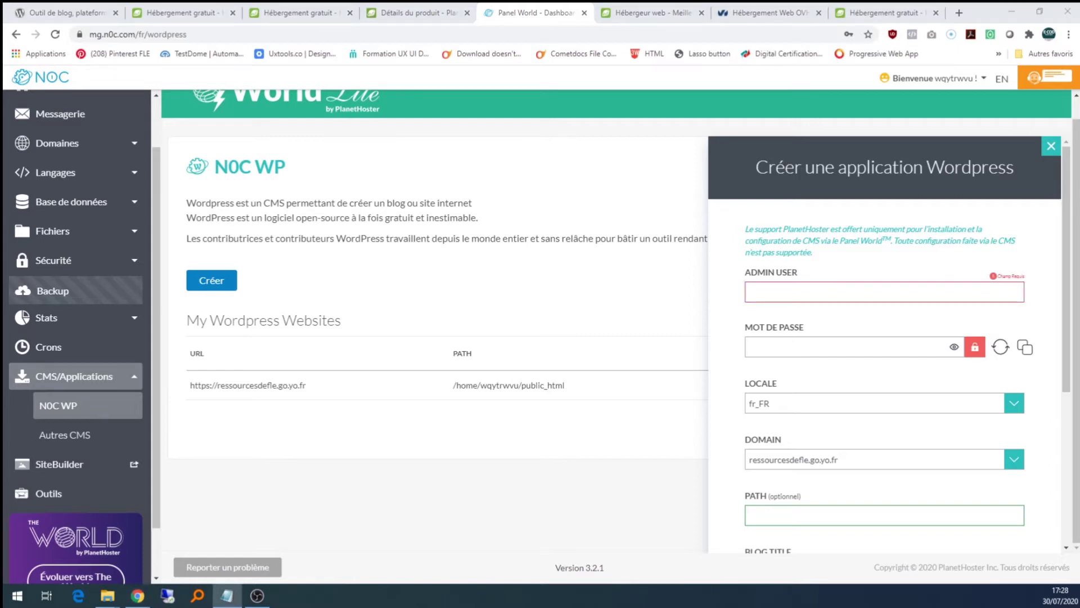
click(765, 291)
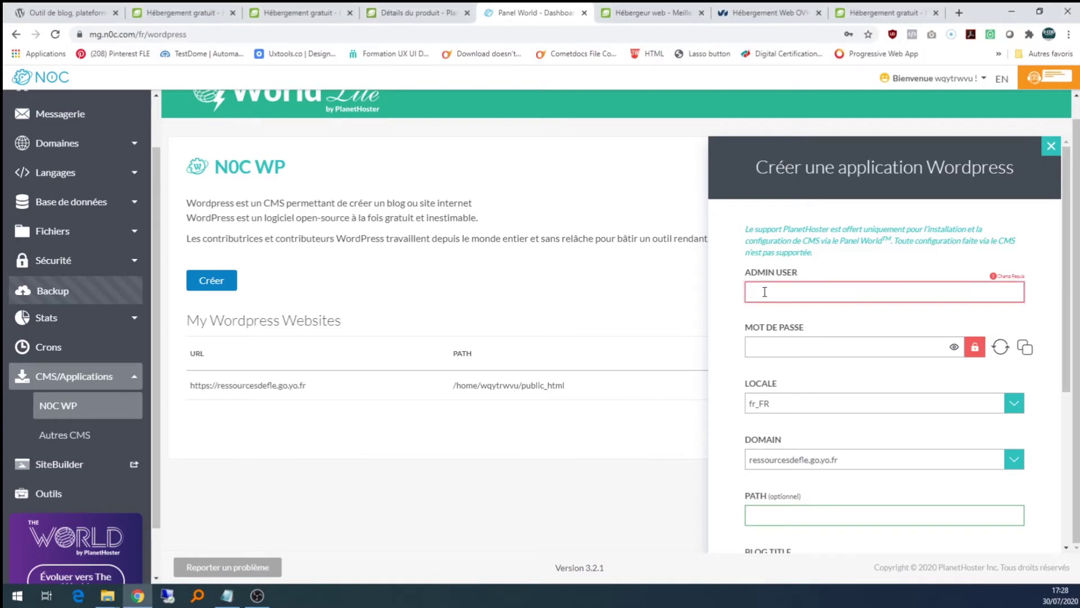
text(interactivenatives)
click(789, 345)
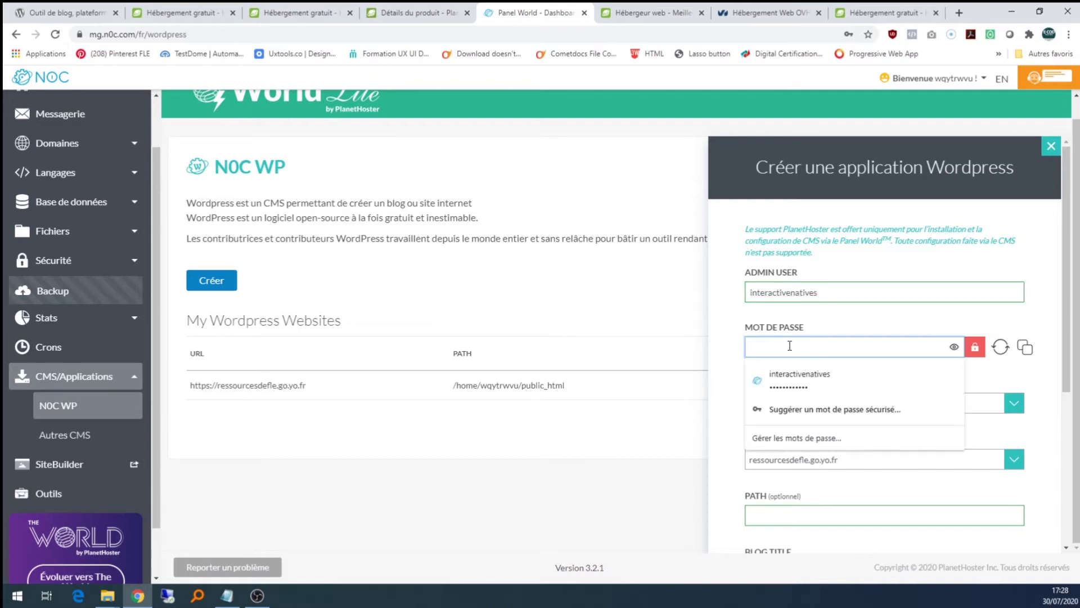
text(••••••••••••)
click(813, 317)
- Keep ressourcesdefle.go.yo.fr as the WordPress site's domain
scroll(840, 401, down, 1)
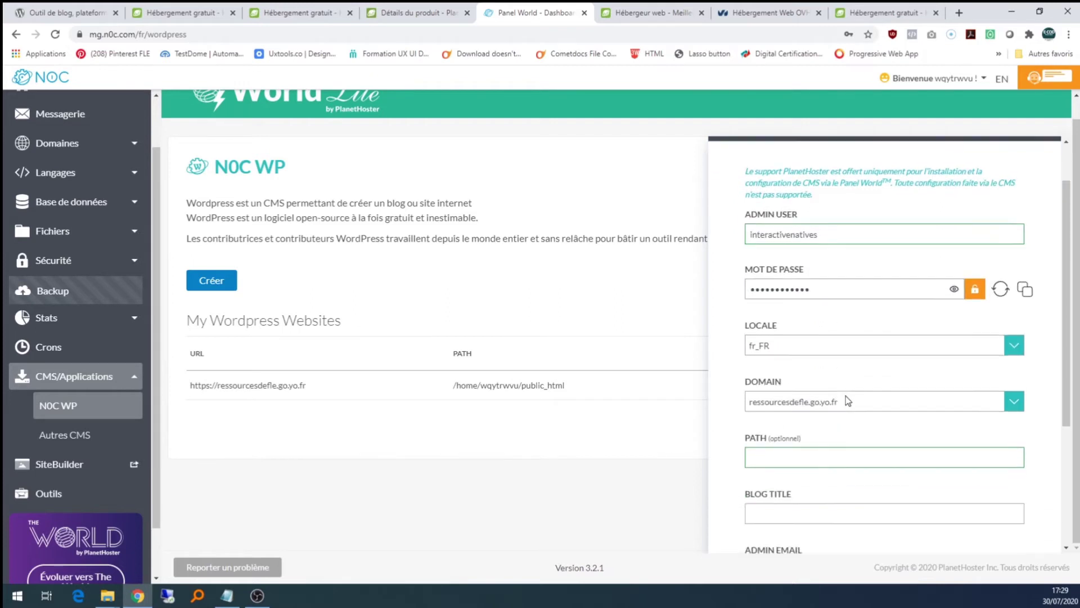
scroll(845, 396, down, 1)
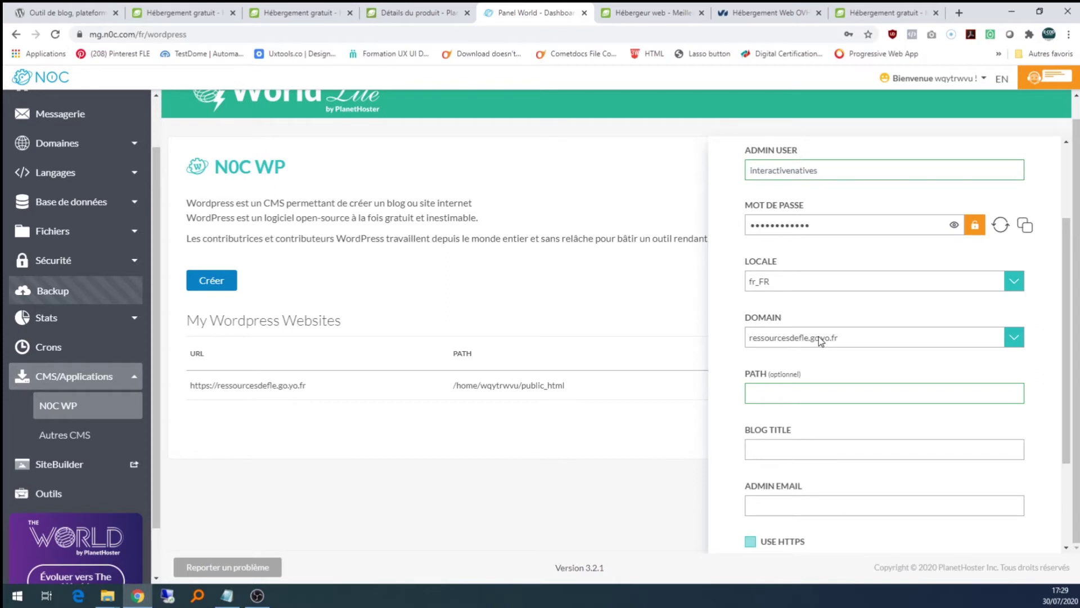
click(819, 336)
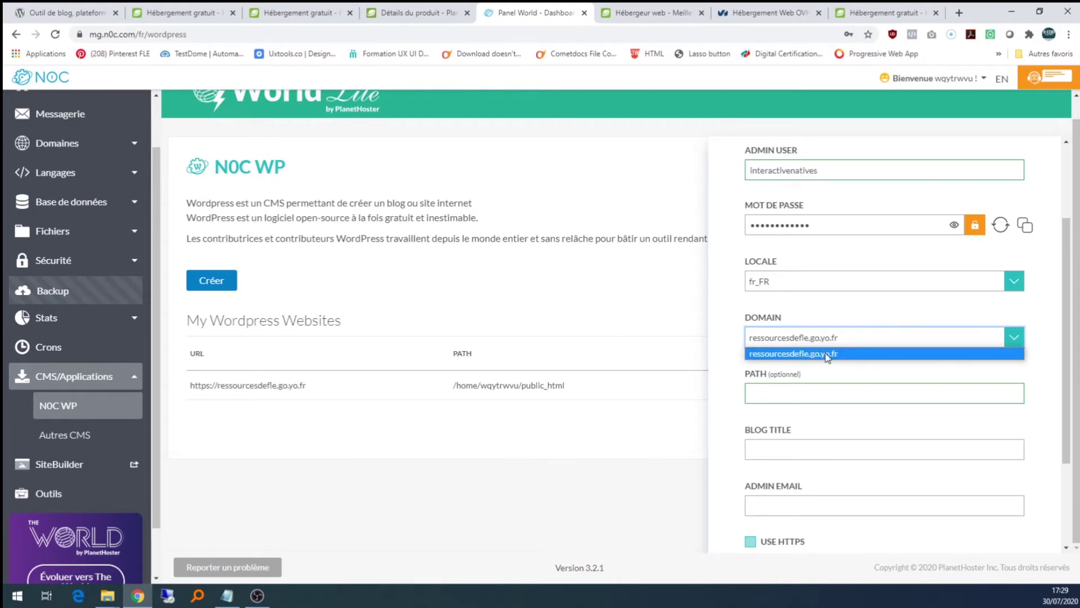
click(816, 319)
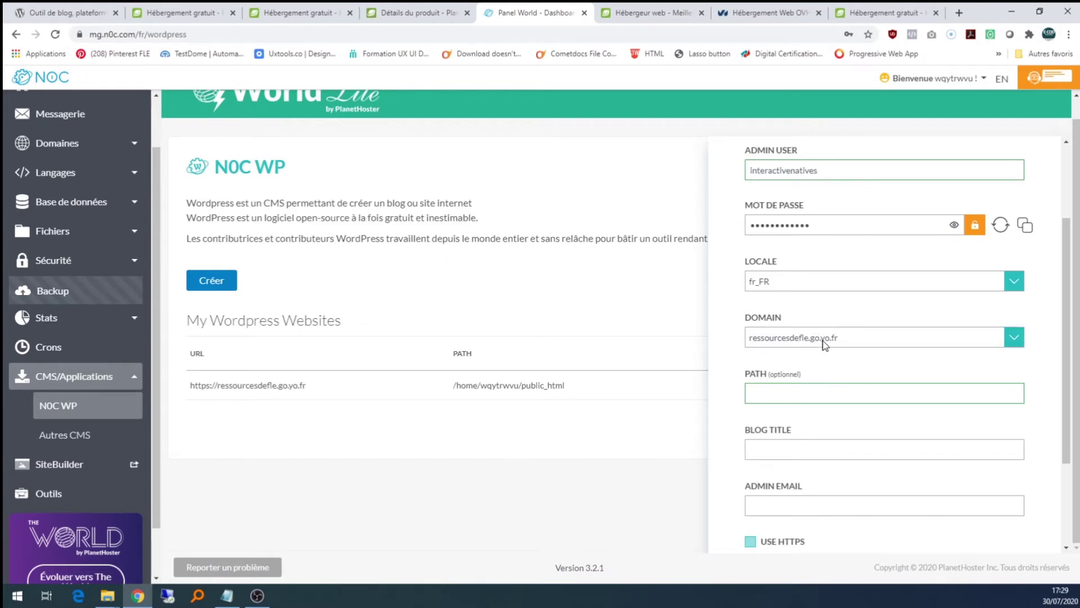
scroll(822, 342, down, 1)
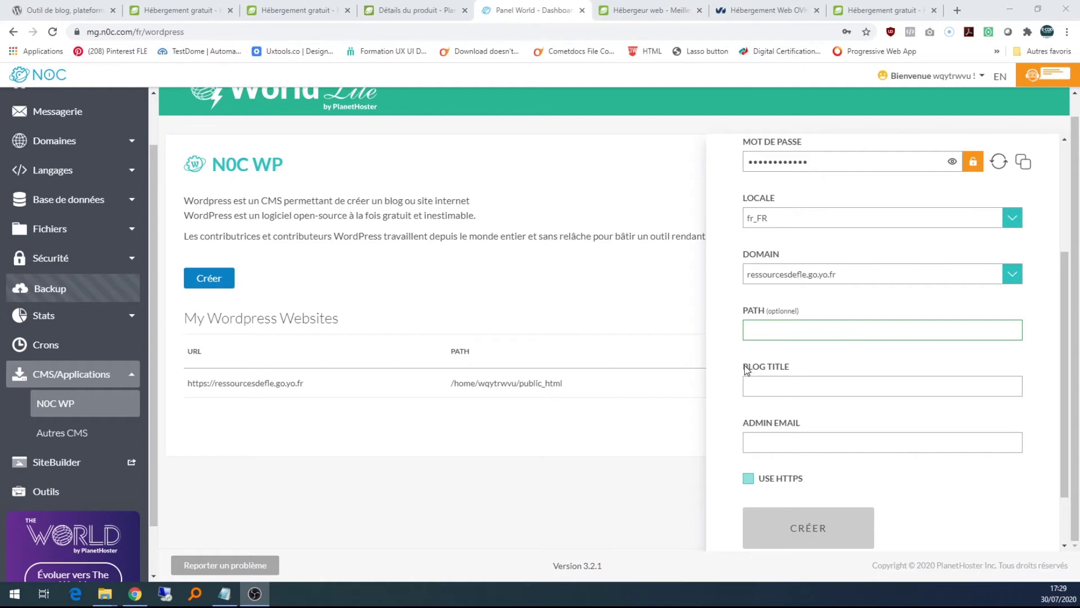
- Set the blog title to 'Les ressources de Fle' and fill in the admin e-mail
click(778, 383)
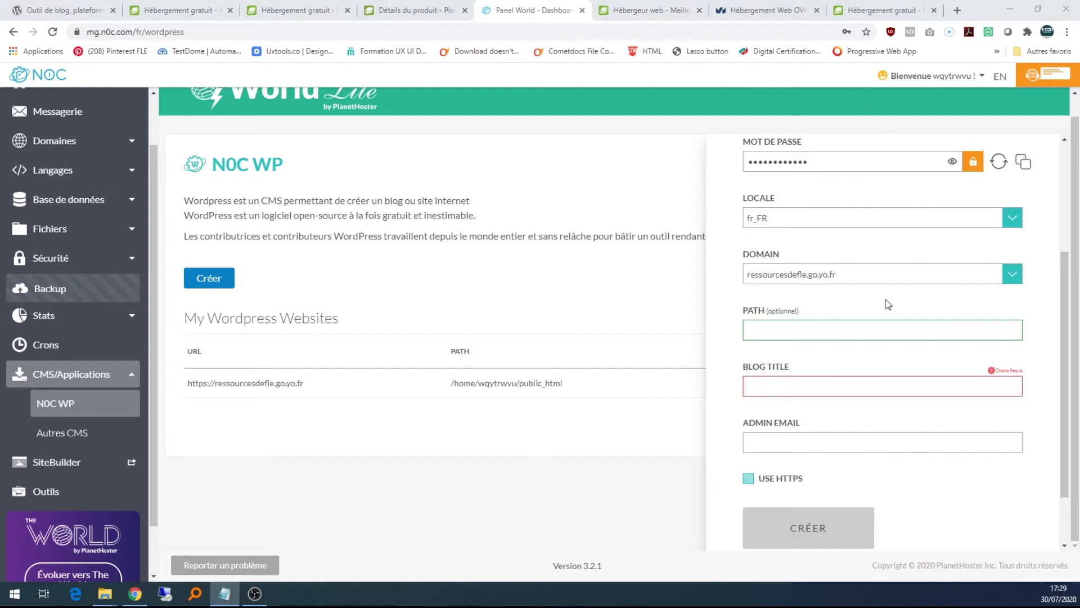
click(898, 385)
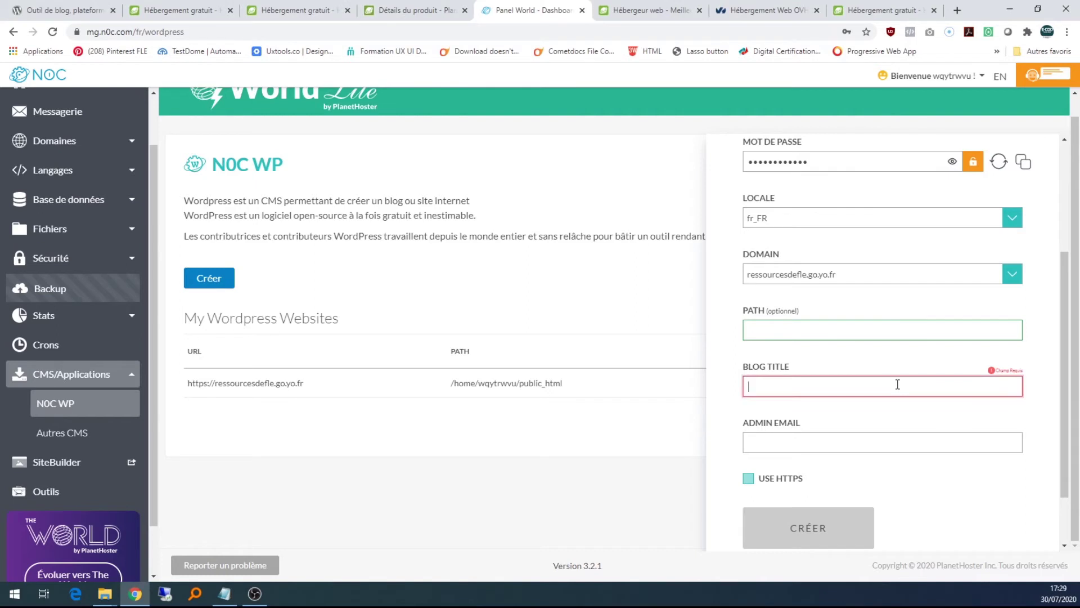
text(Les ressources de Fle)
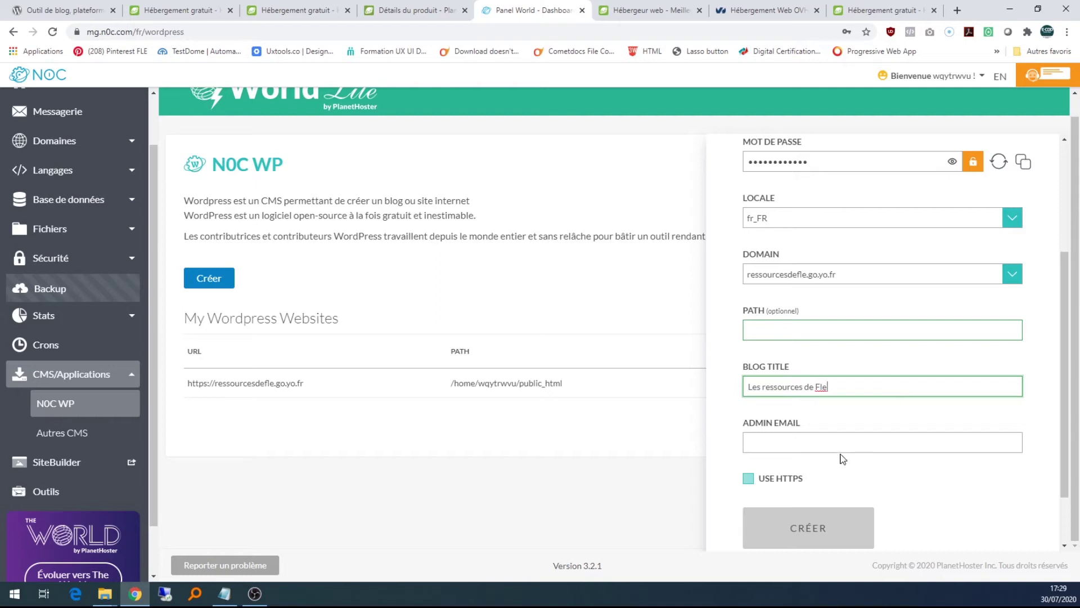
click(837, 443)
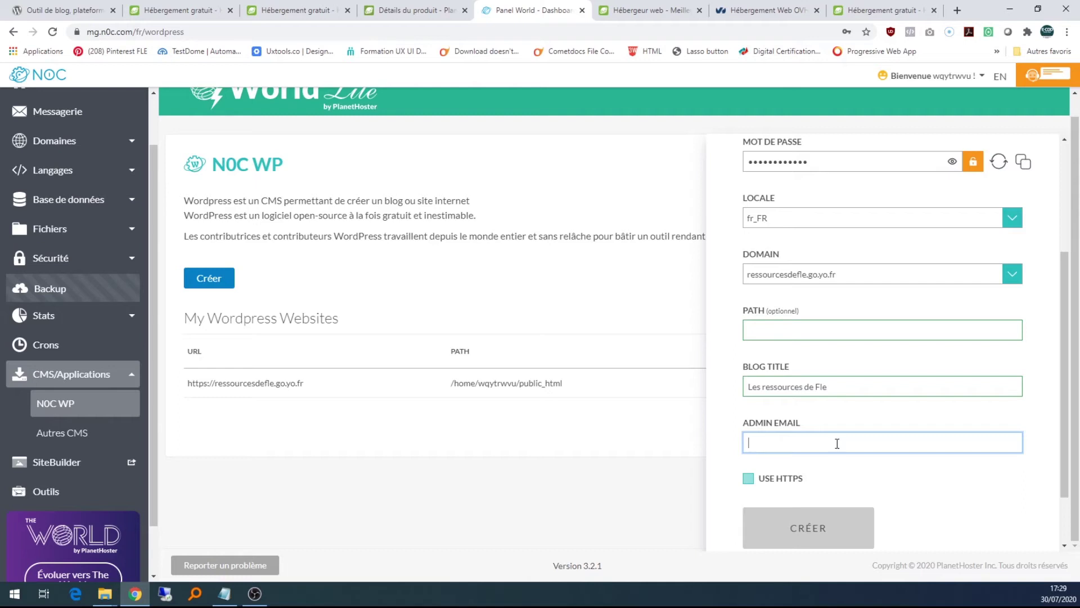
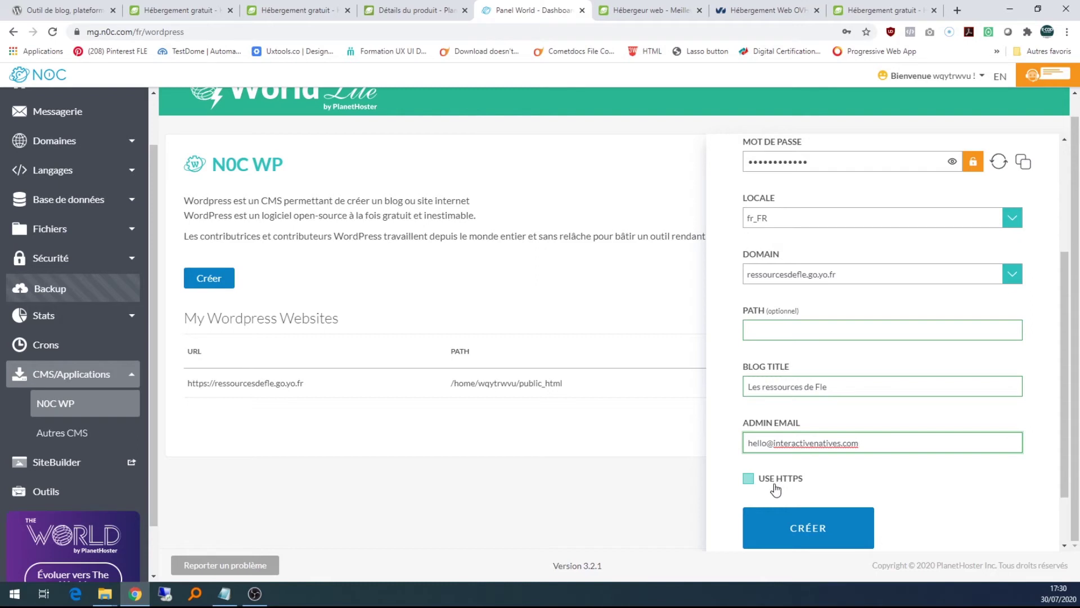
scroll(779, 481, down, 1)
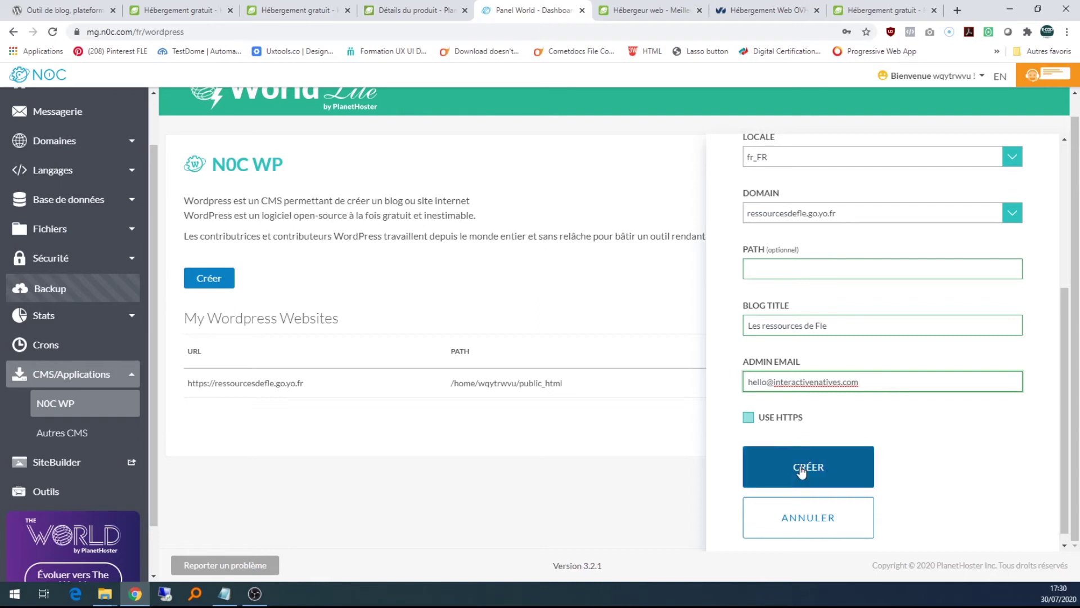
click(647, 440)
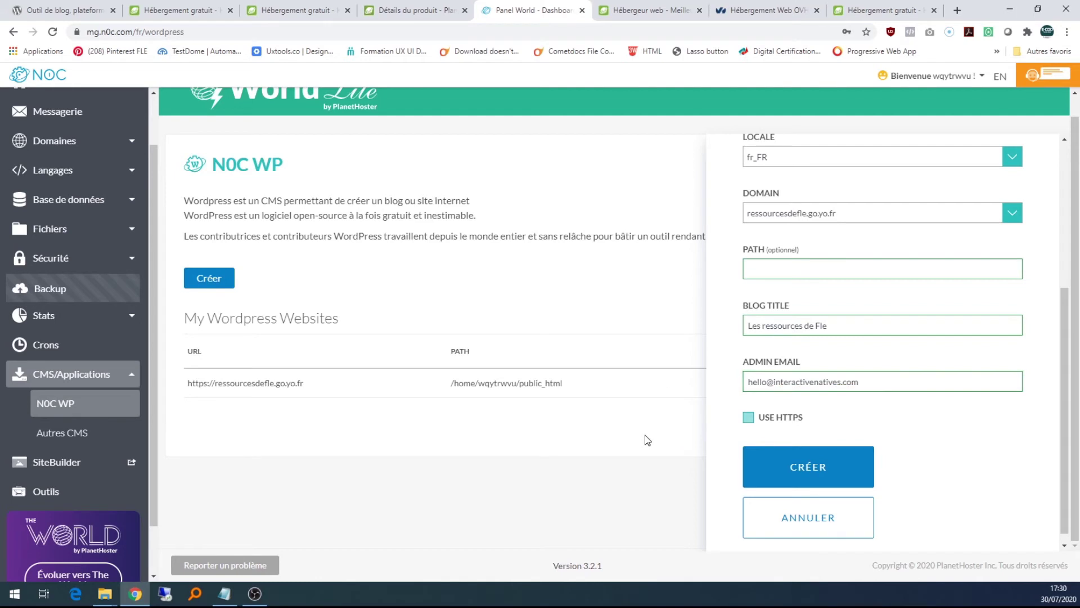
scroll(930, 212, up, 5)
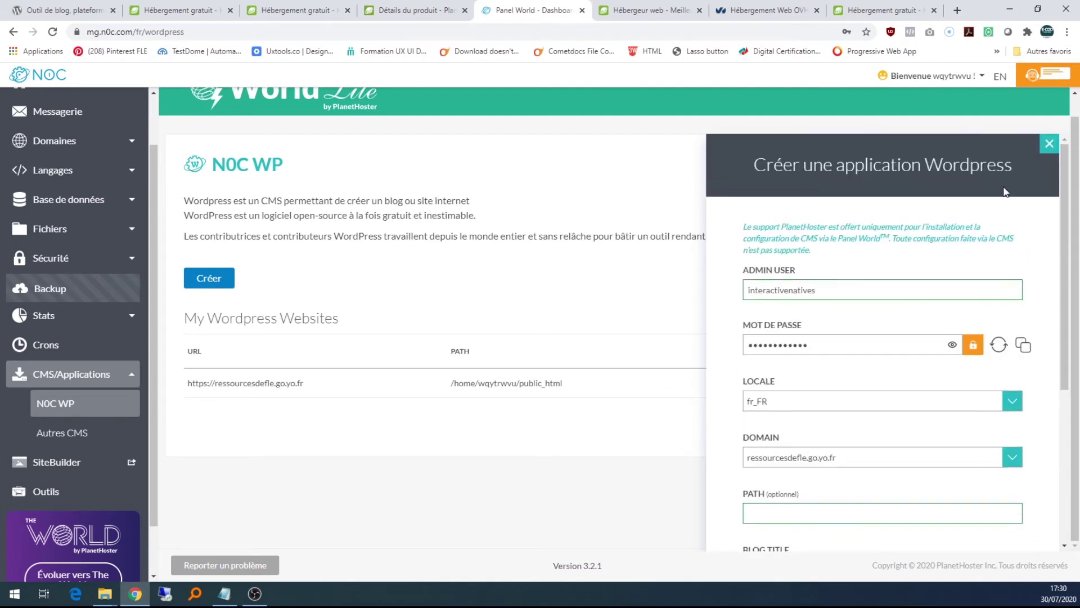
click(1048, 145)
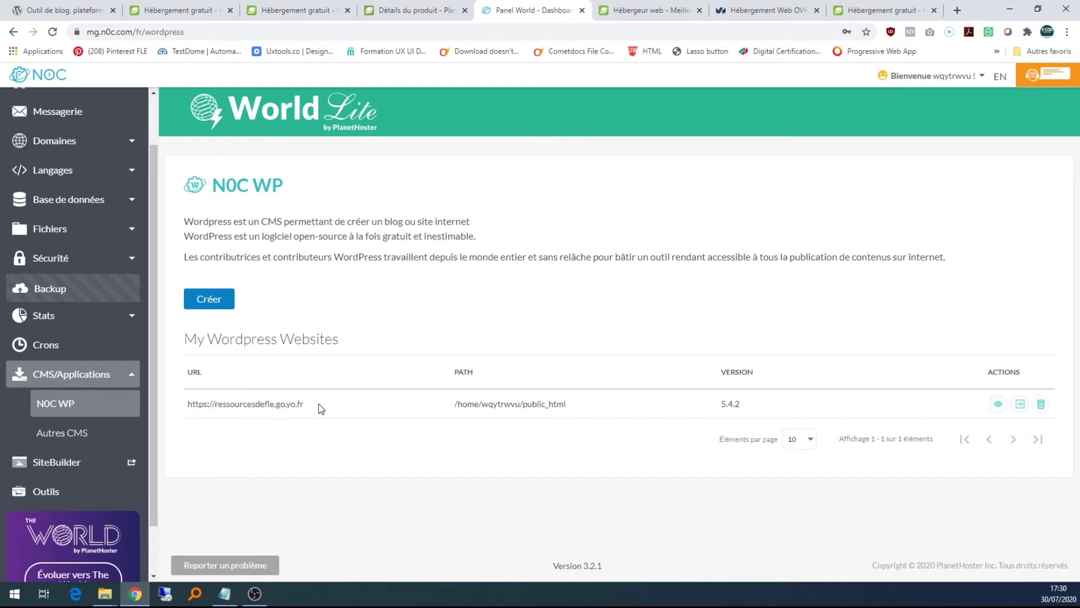
drag(319, 403, 187, 404)
key(ctrl+c)
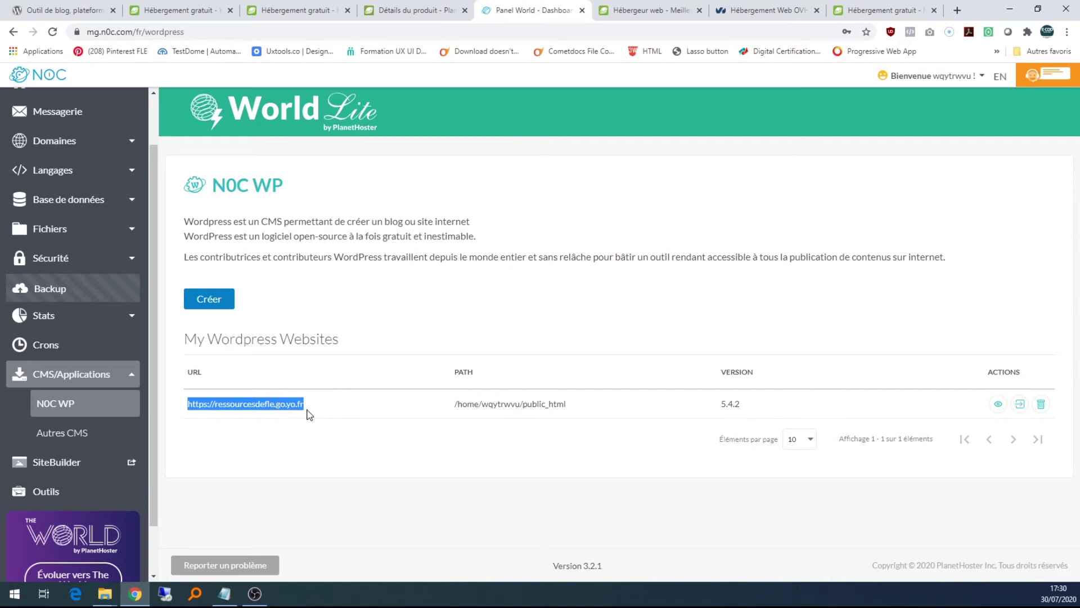
- Load ressourcesdefle.go.yo.fr in a new tab and look over the 'Bonjour tout le monde !' post and sidebar widgets
click(957, 10)
click(816, 35)
key(ctrl+v)
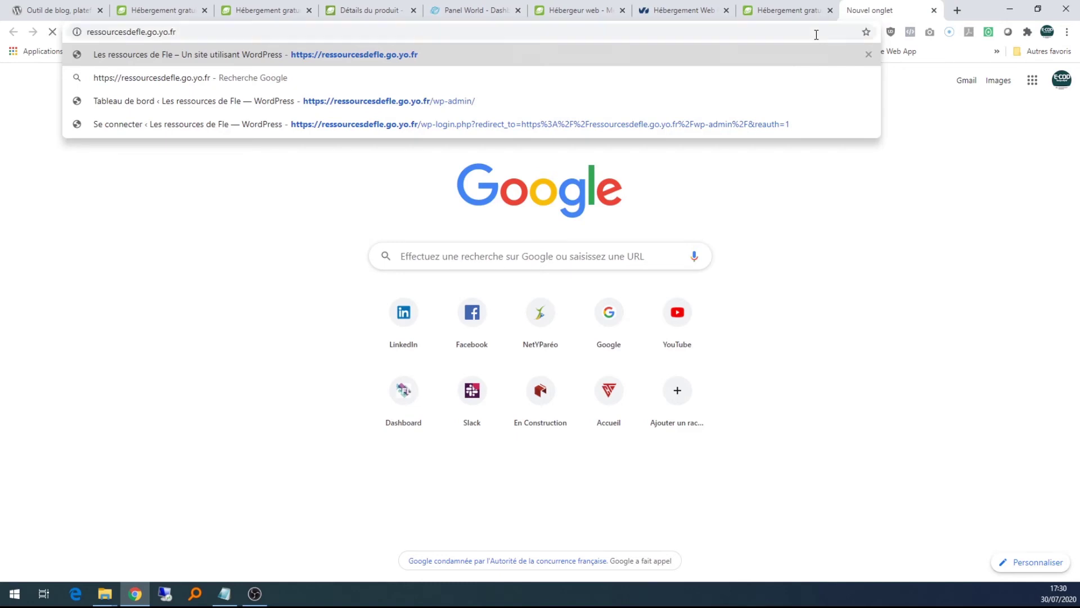
key(Return)
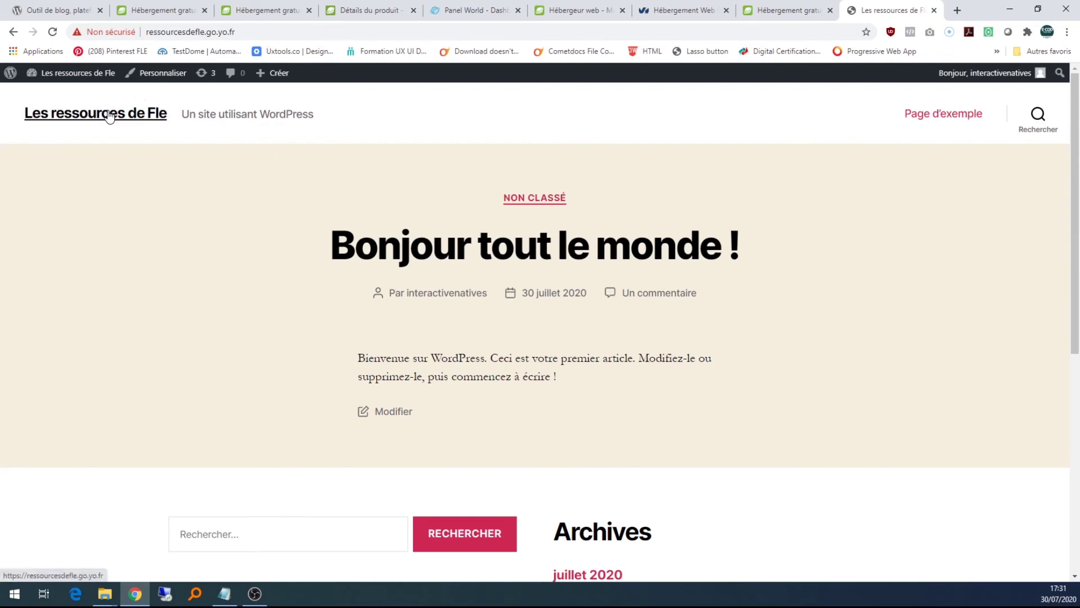
scroll(682, 281, down, 6)
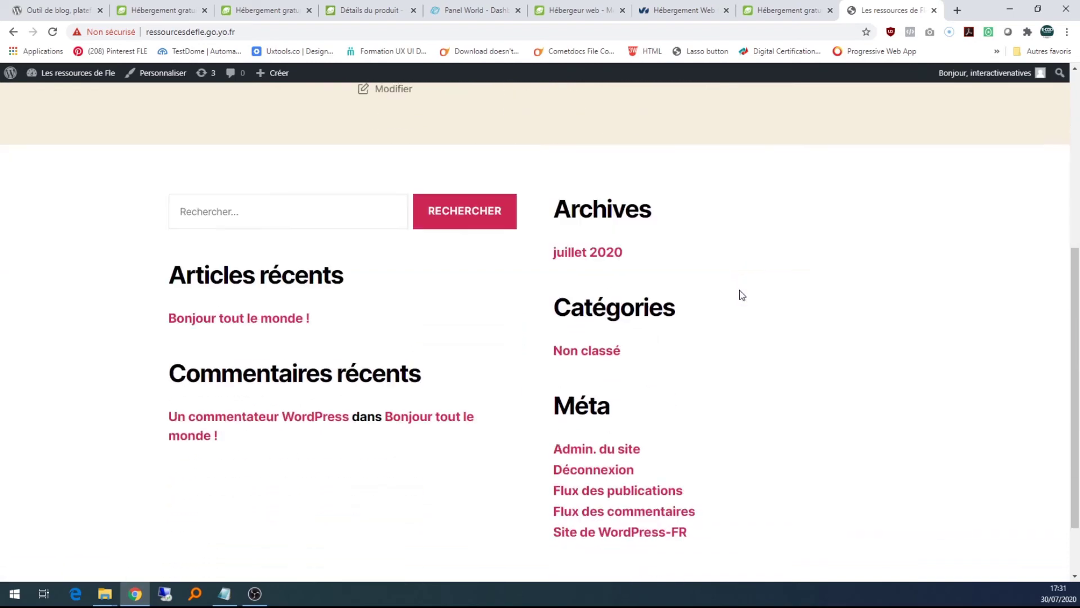
scroll(779, 332, up, 7)
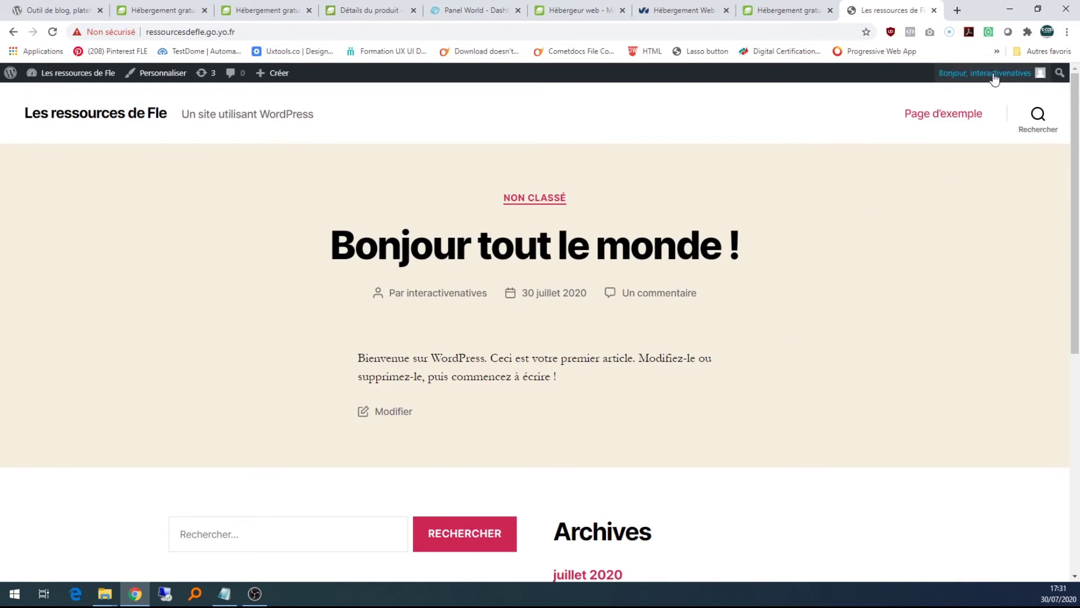
mouse_move(995, 83)
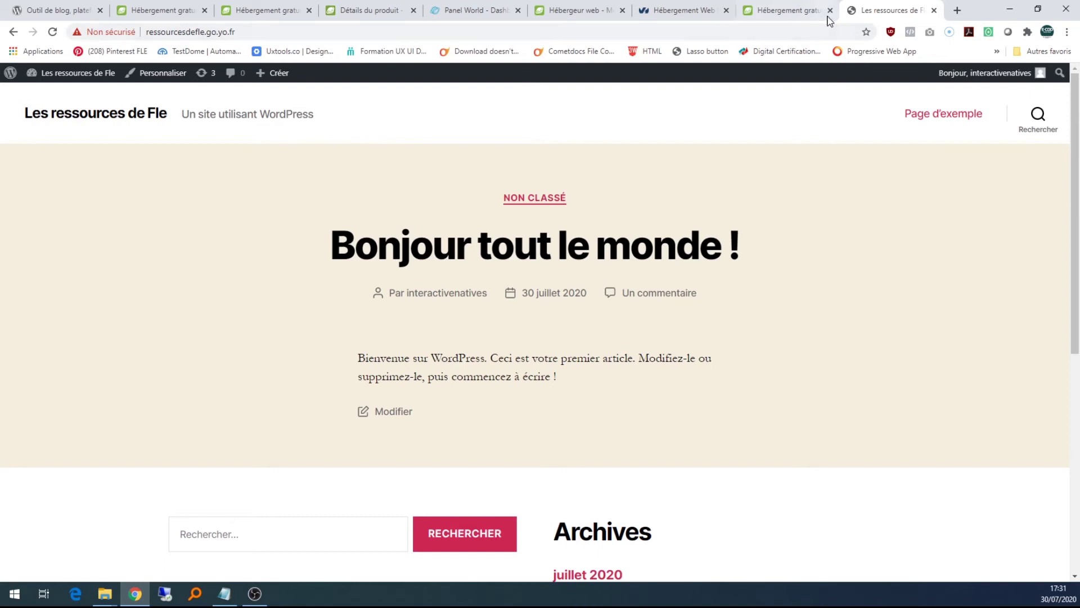
- Go to ressourcesdefle.go.yo.fr/wp-admin to reach the Tableau de bord dashboard
click(247, 32)
click(247, 32)
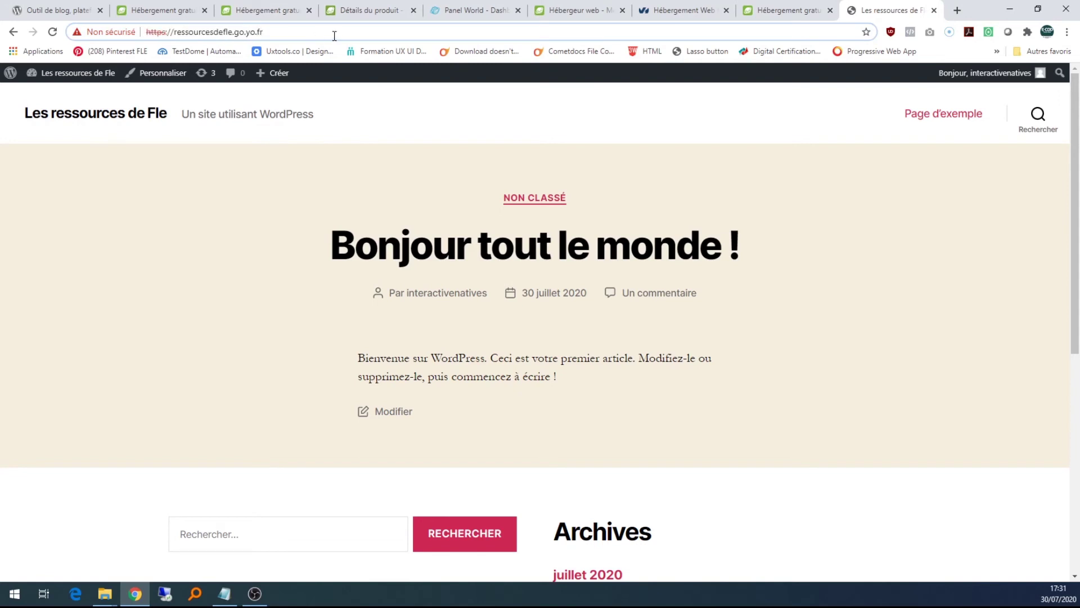
text(/)
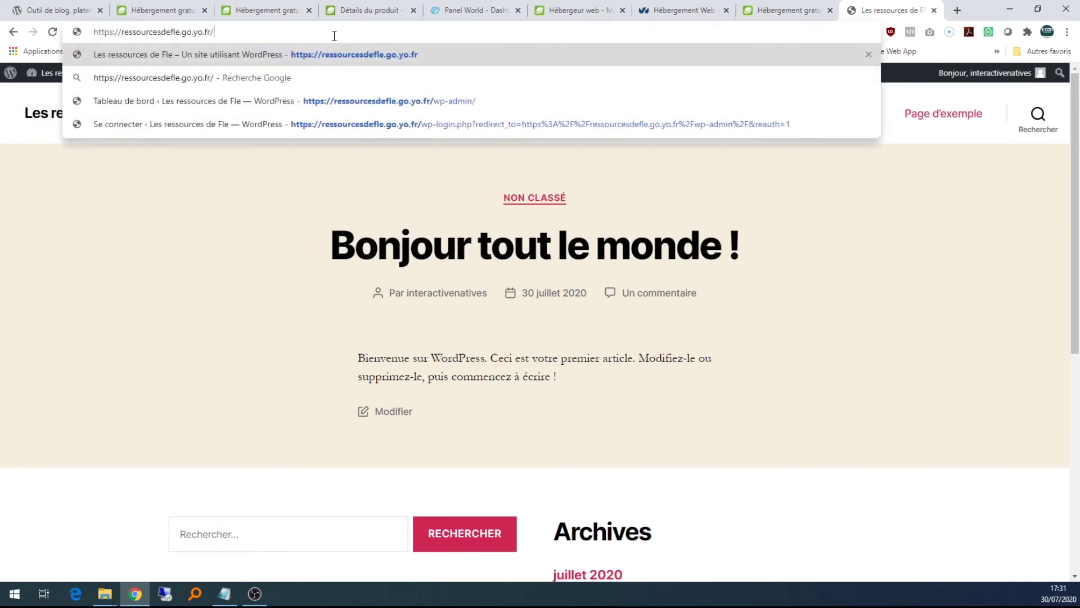
text(wp-)
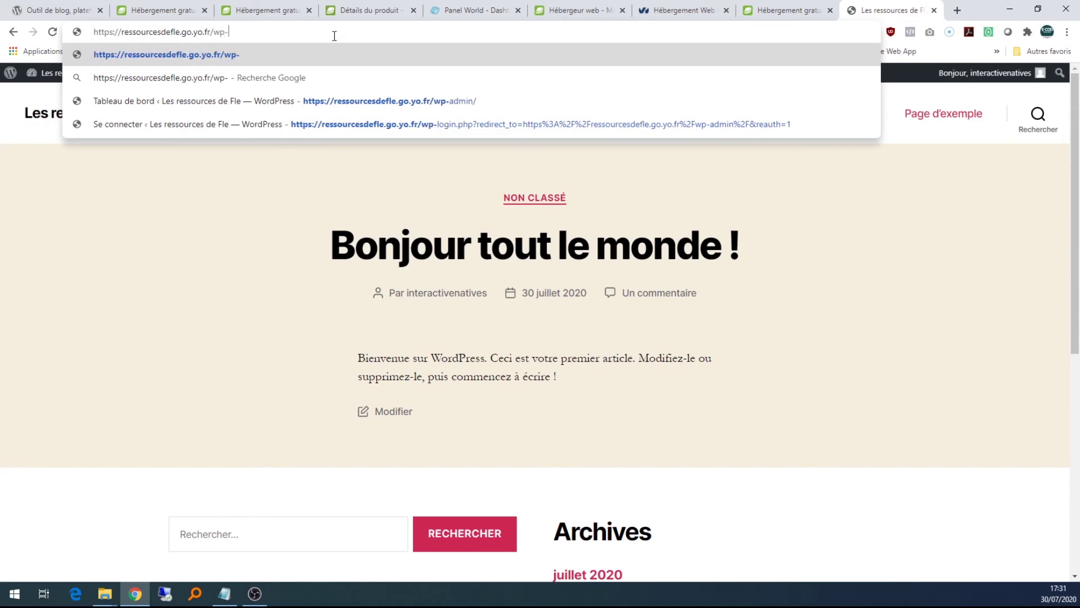
text(admin)
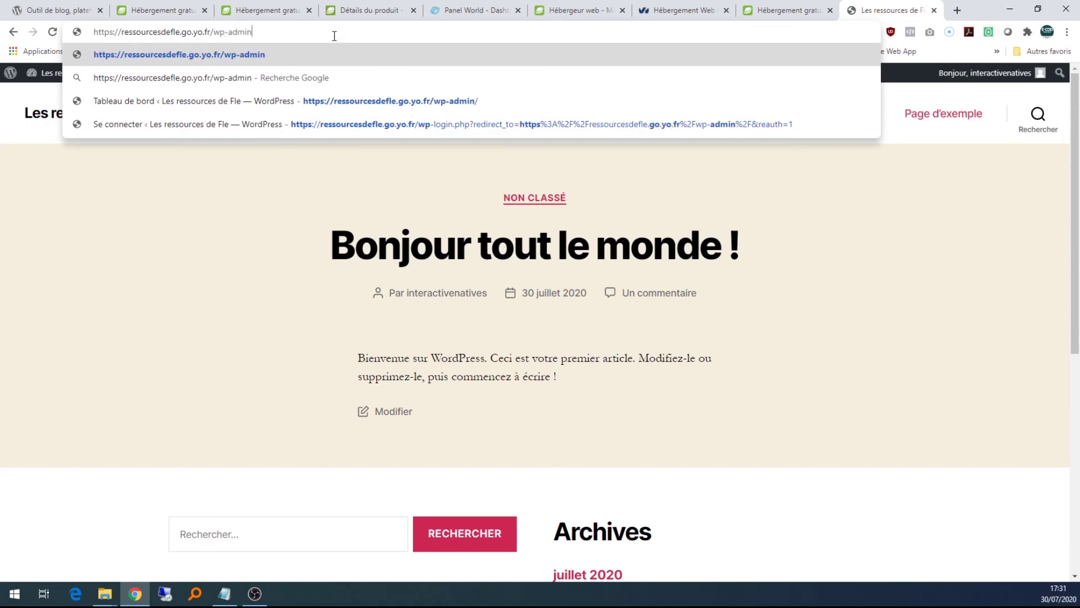
key(Return)
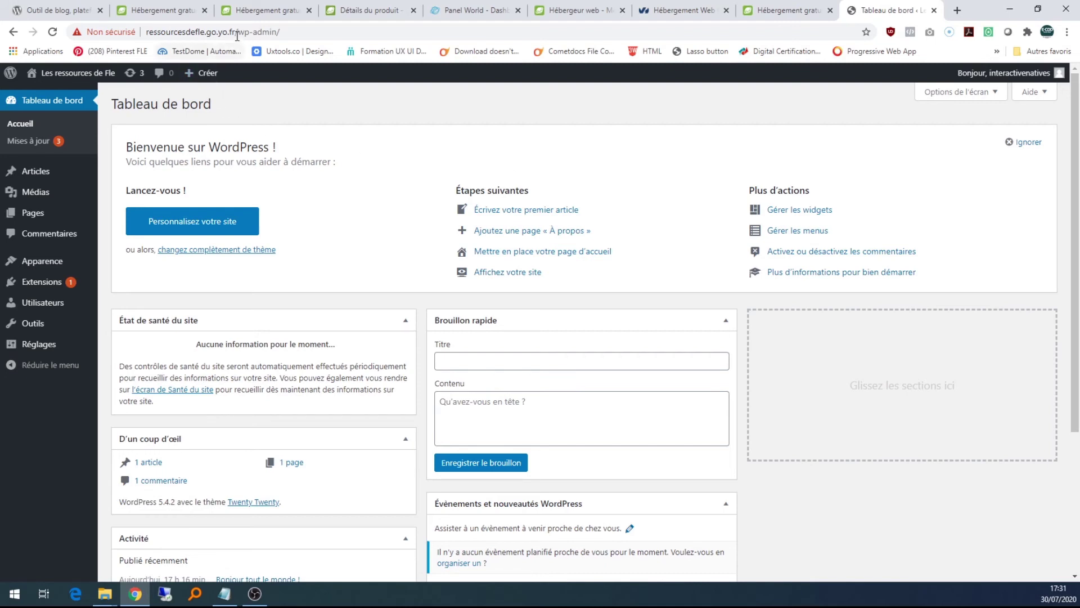
- Copy the site's domain and open a new Chrome incognito window from the taskbar
drag(238, 32, 145, 35)
key(ctrl+c)
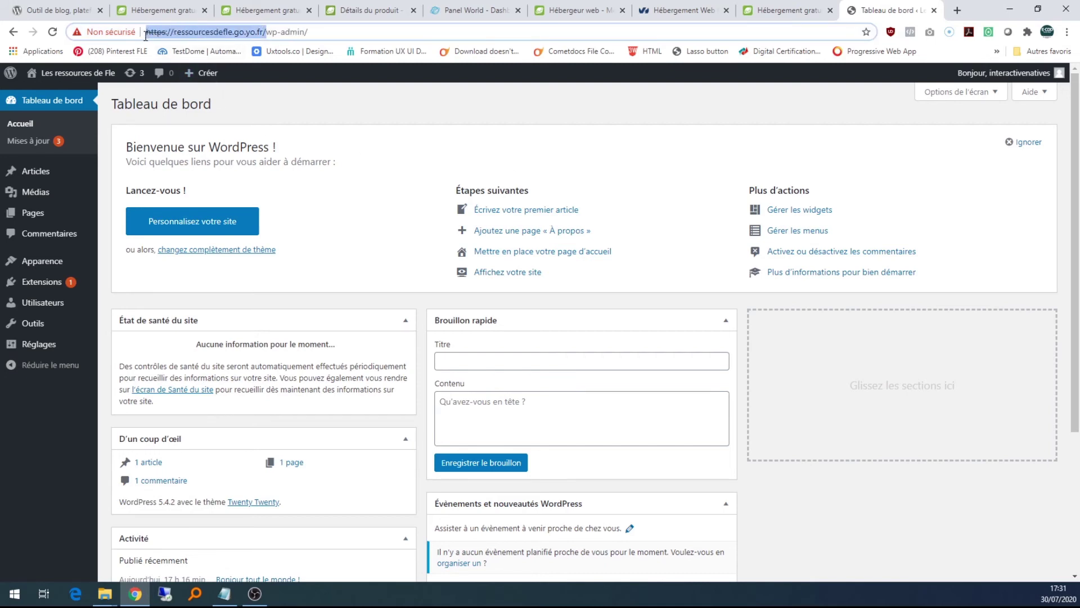
click(135, 595)
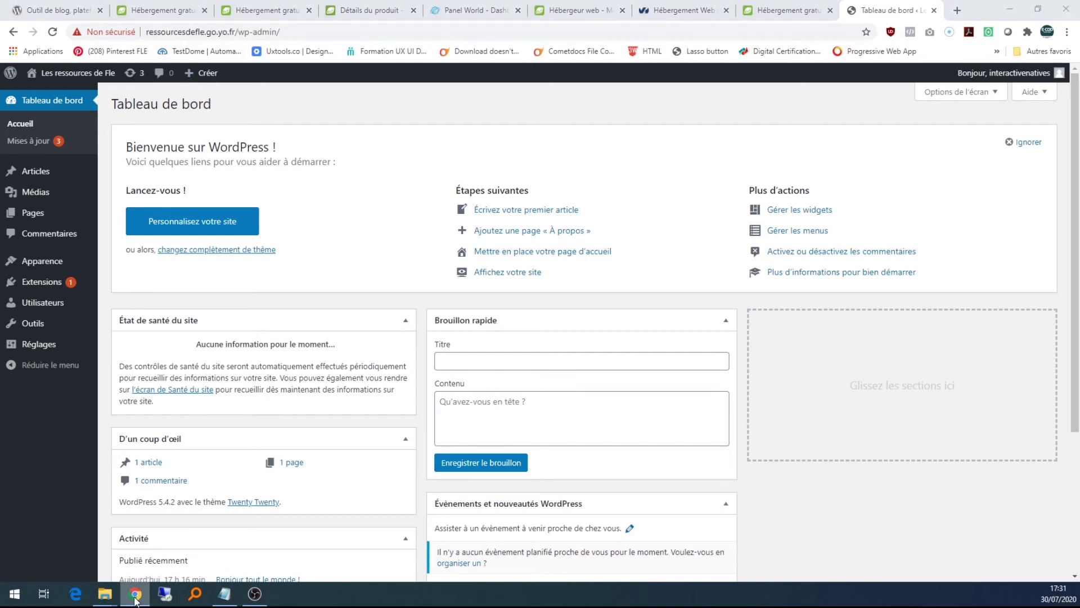
right_click(135, 598)
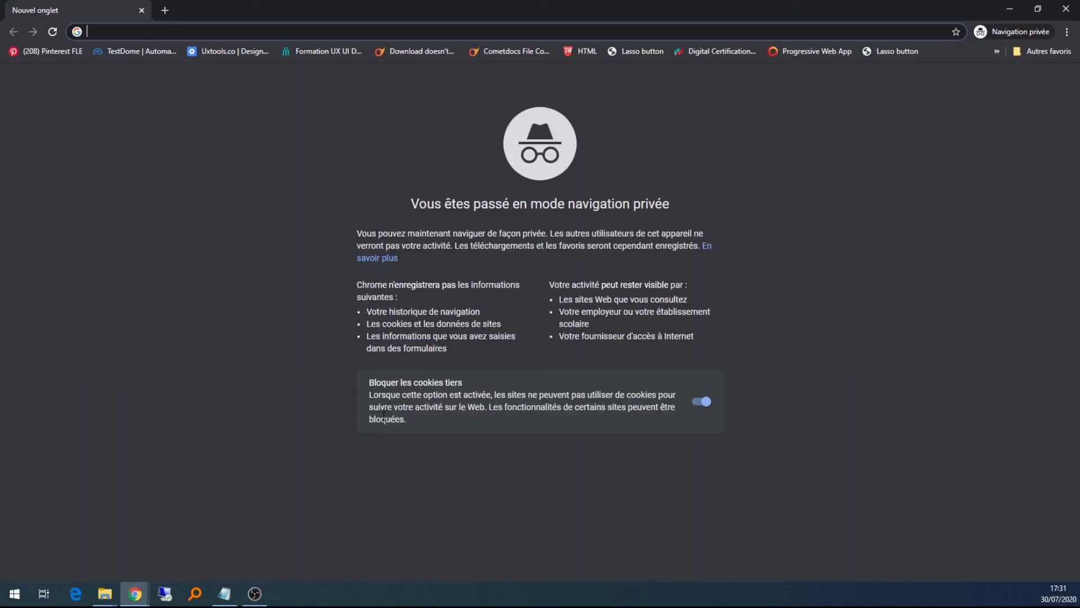
- In the private window, open the site's front page, then its /wp-admin address to reach the login form
key(ctrl+v)
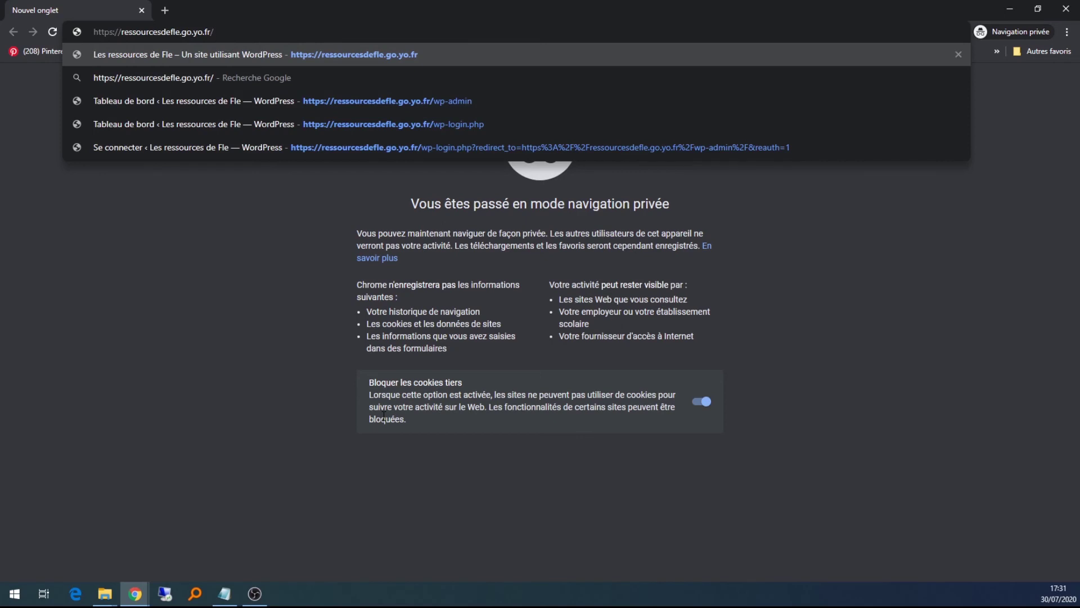
key(Return)
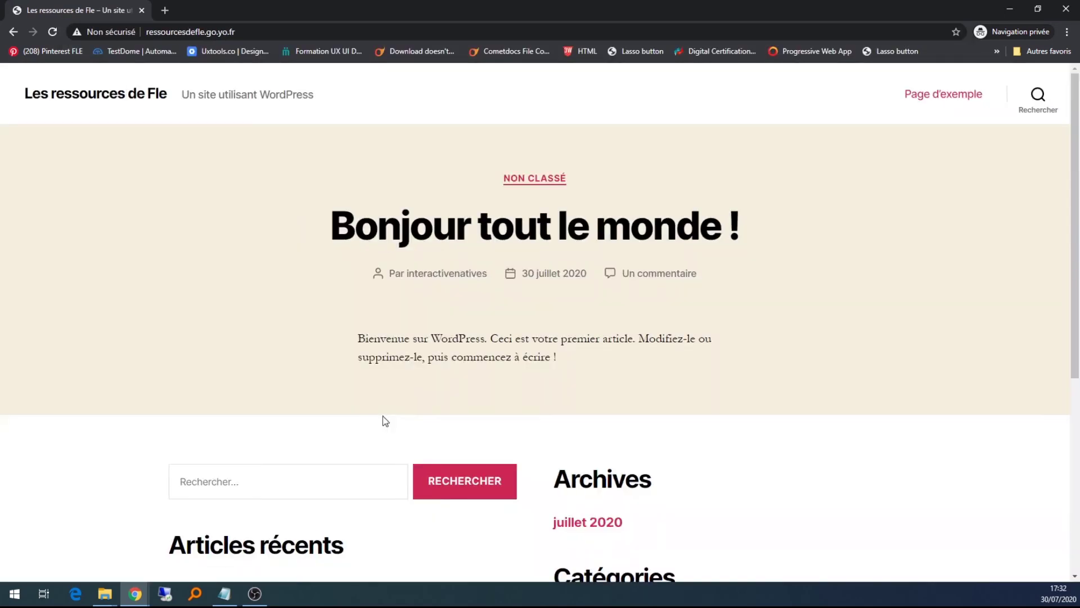
click(323, 33)
click(322, 33)
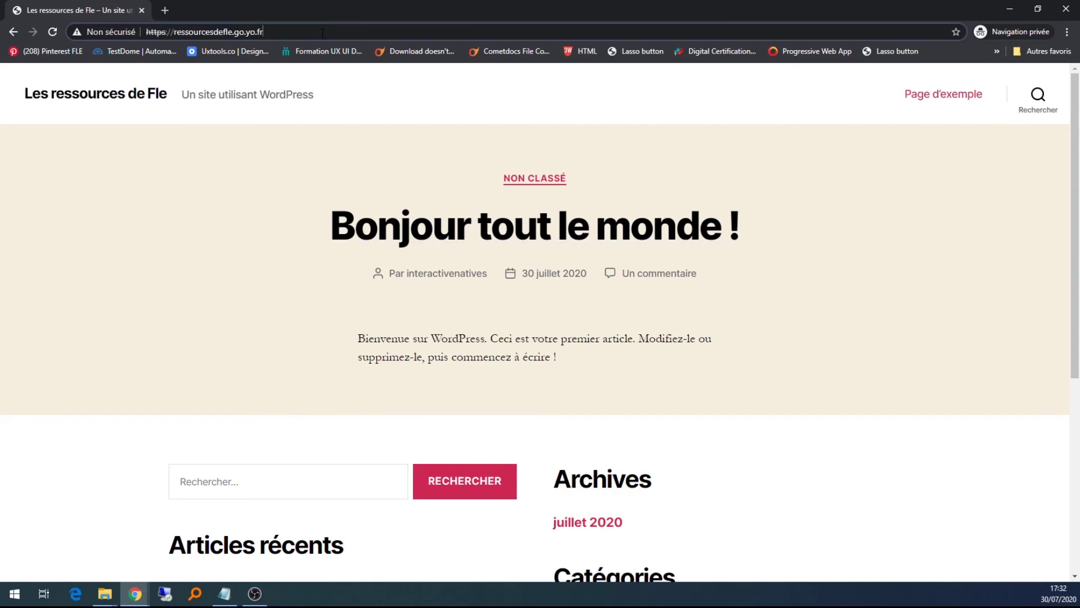
text(/)
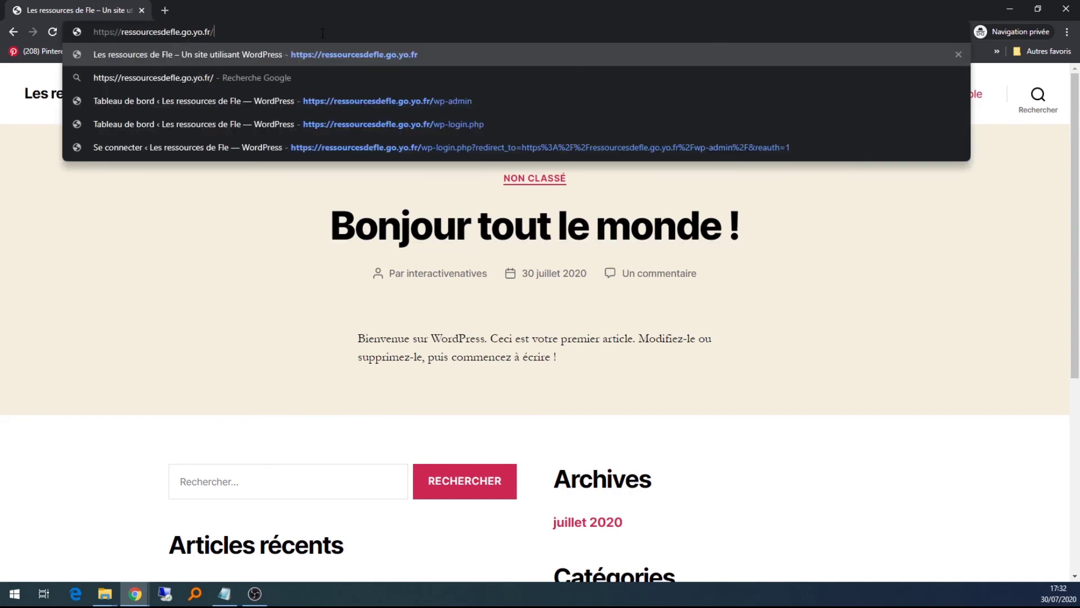
text(wp-admin)
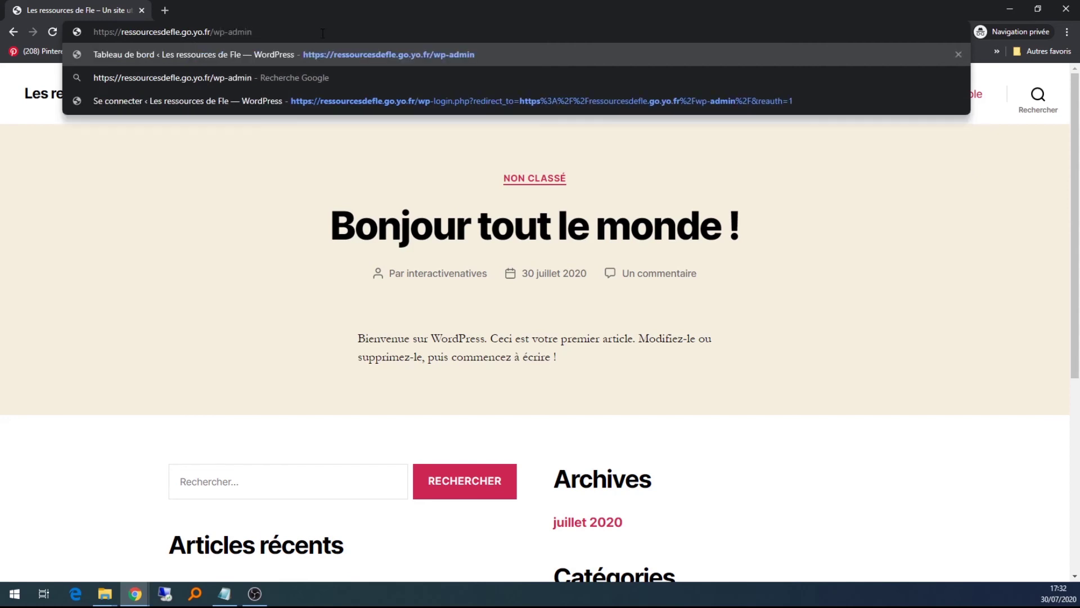
key(Return)
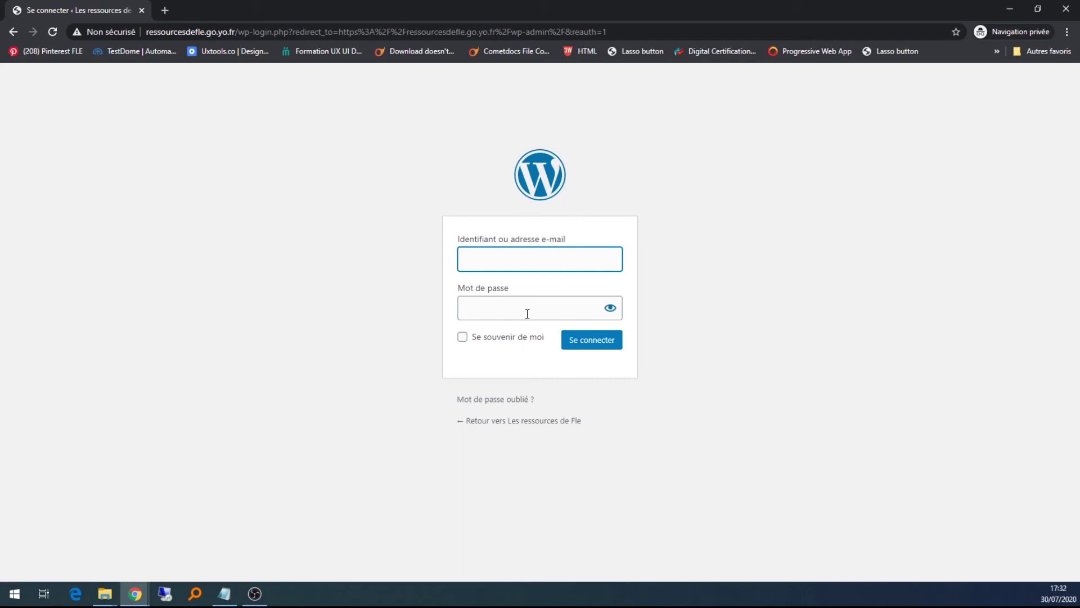
- Sign in with the saved administrator e-mail and the account password via Se connecter
click(506, 259)
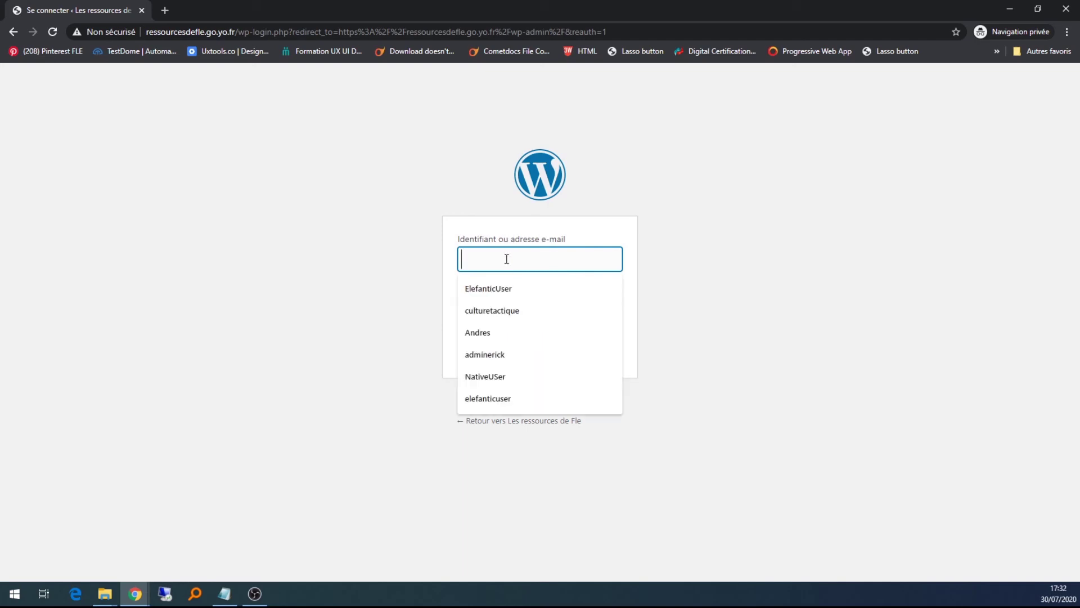
click(397, 260)
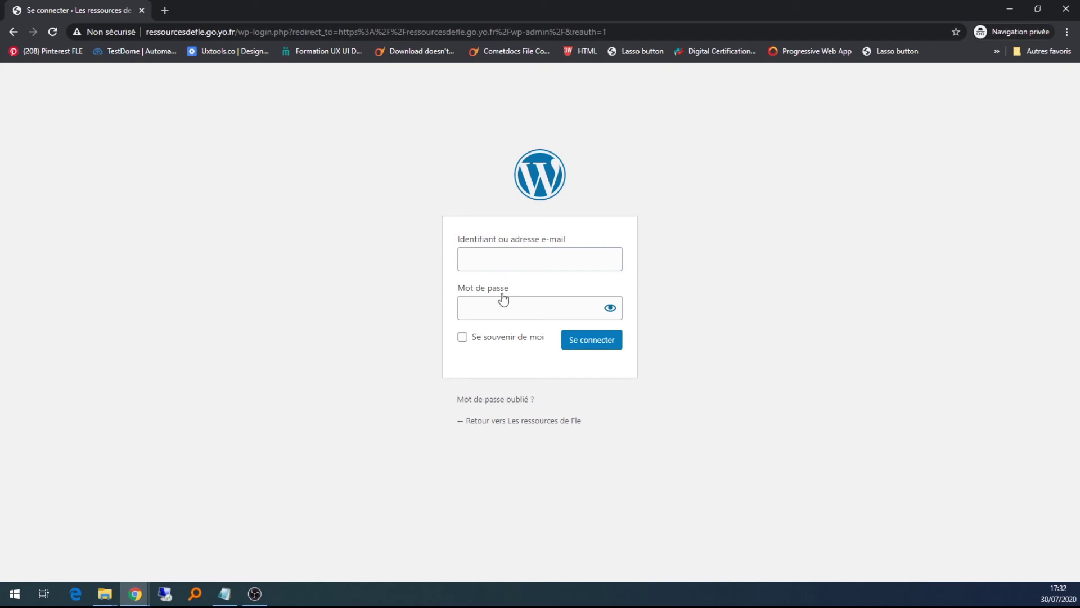
click(510, 260)
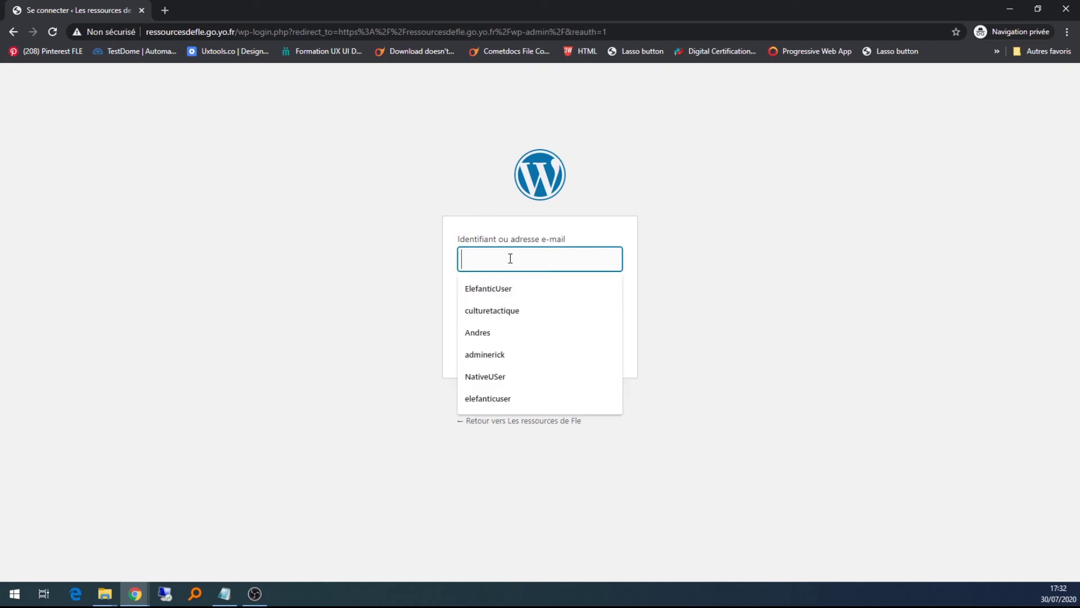
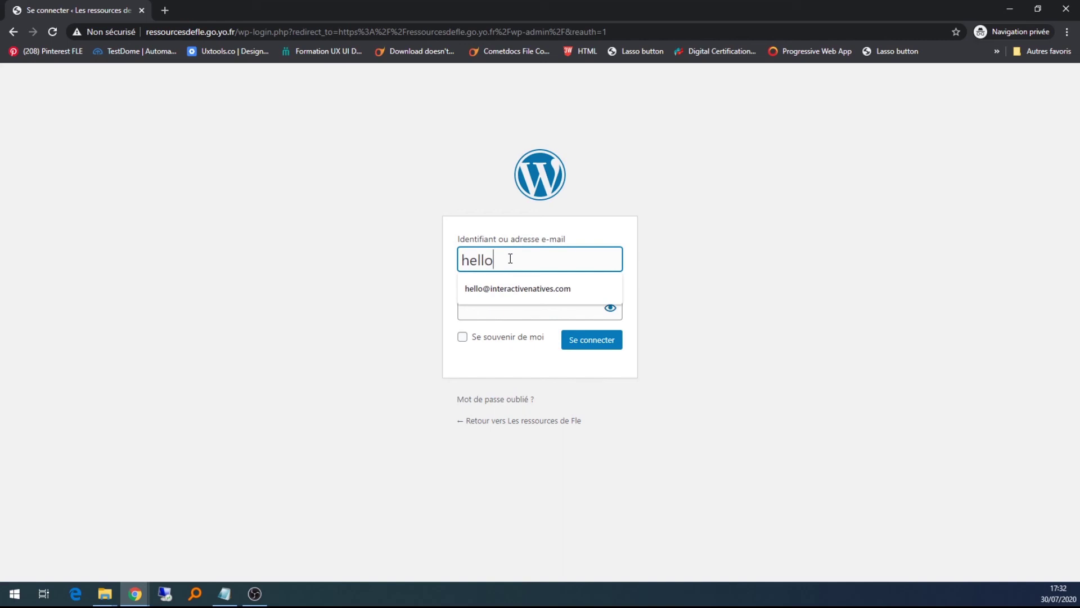
click(523, 289)
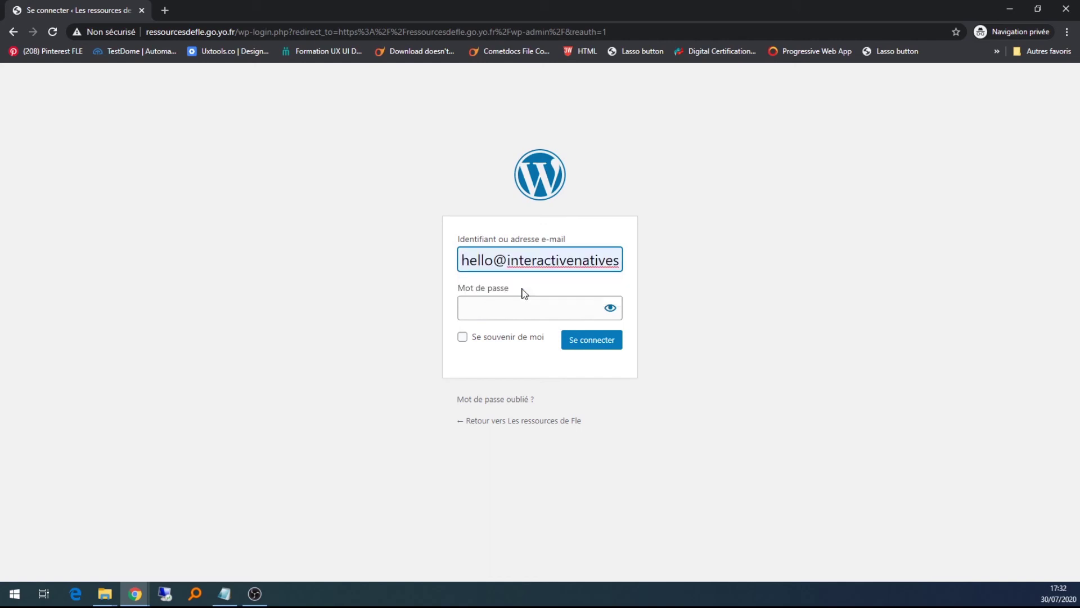
click(514, 307)
text(••)
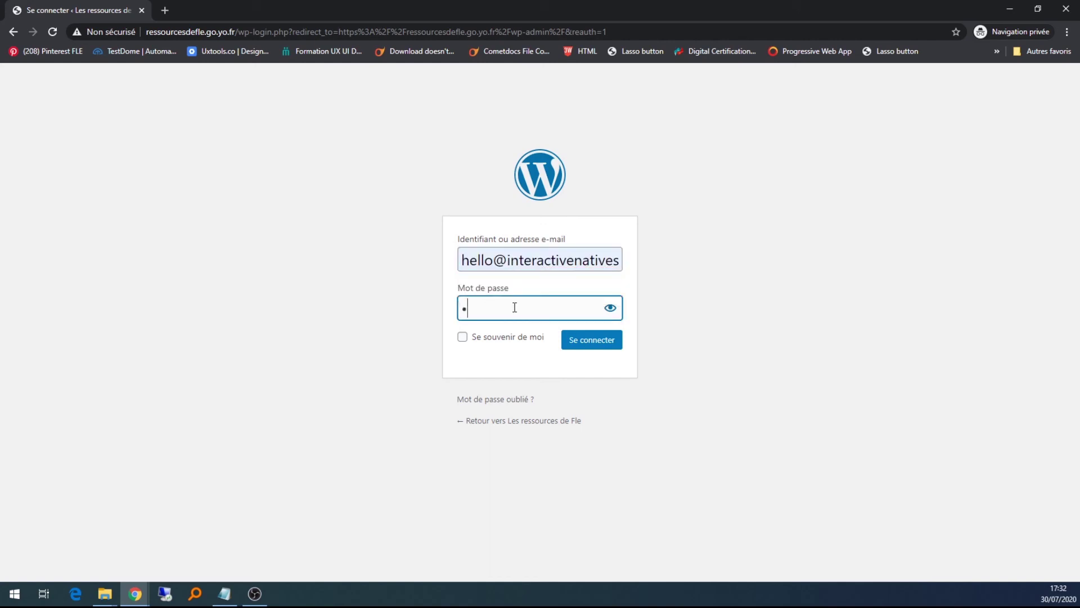
text(••••••••••)
click(601, 343)
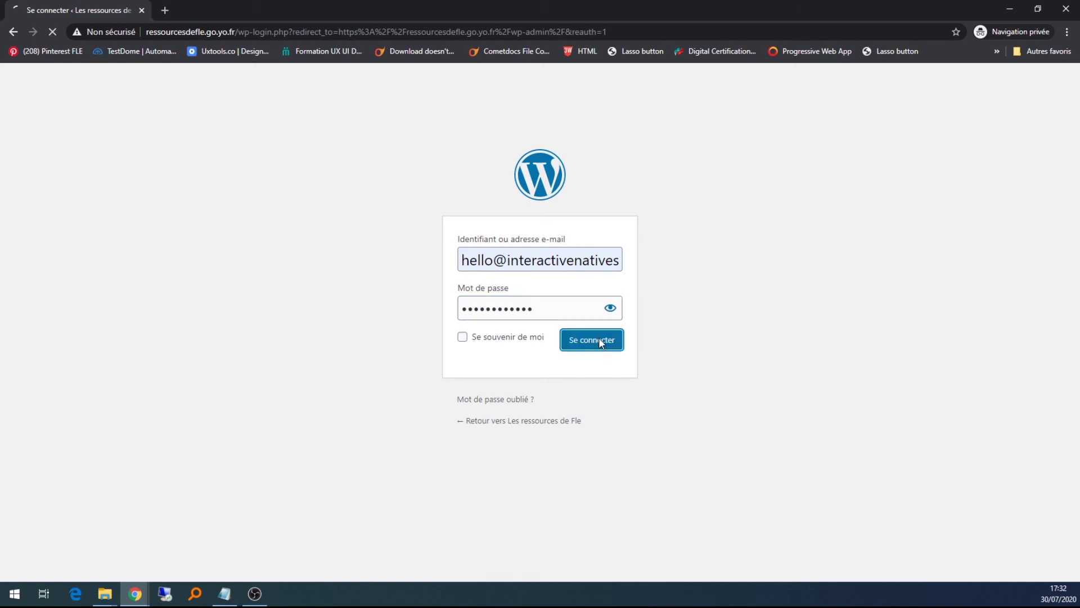